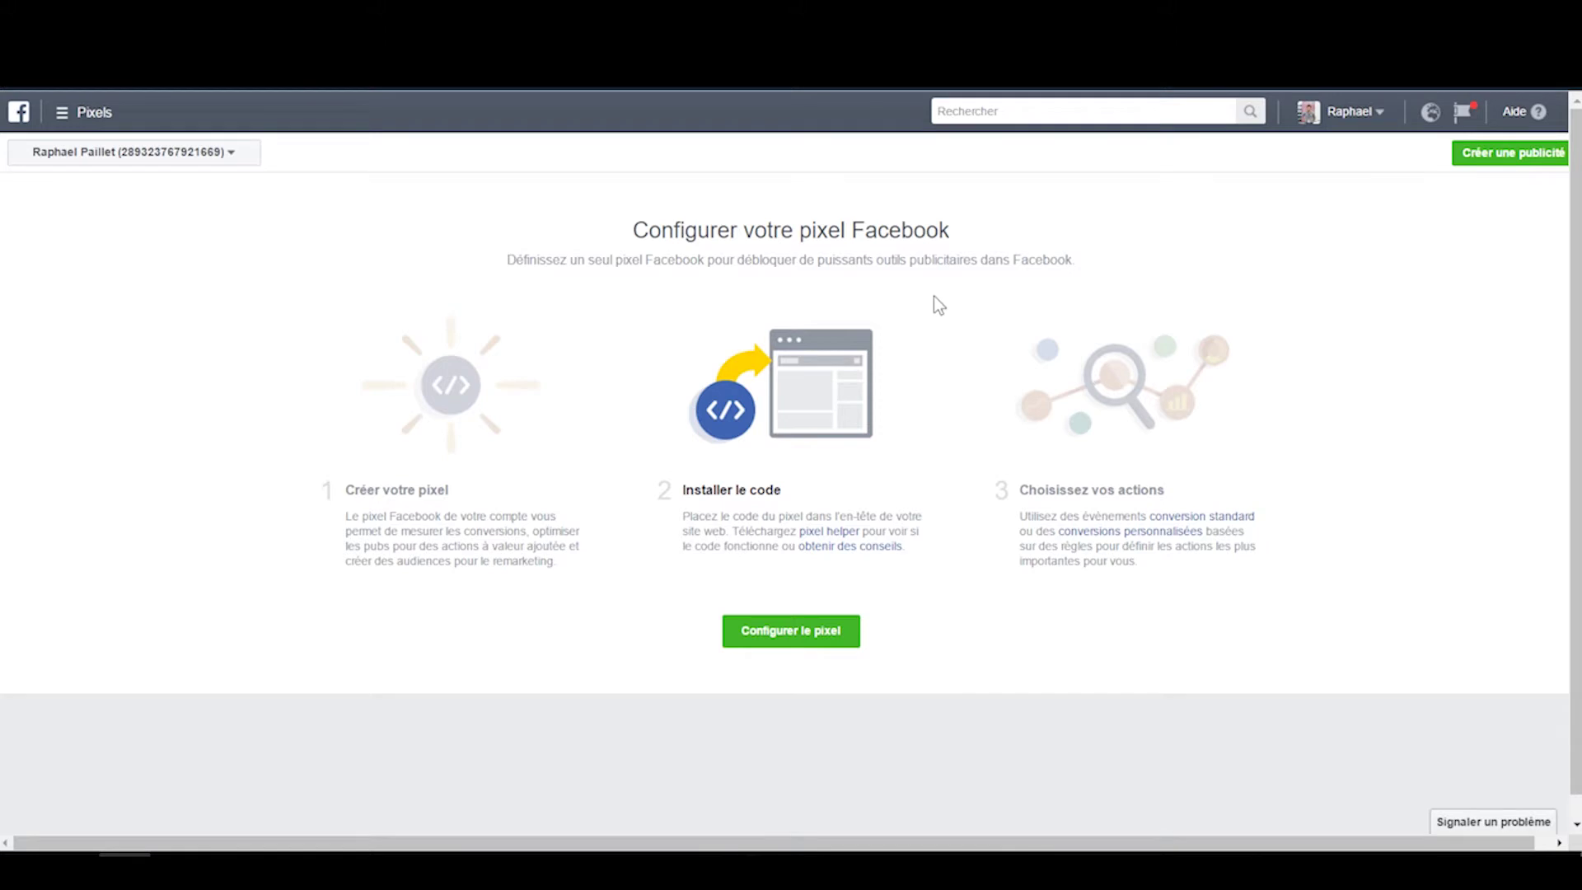
Start configuring the Facebook pixel and choose the Copier et coller le code installation method
left_click_drag(632, 229, 976, 239)
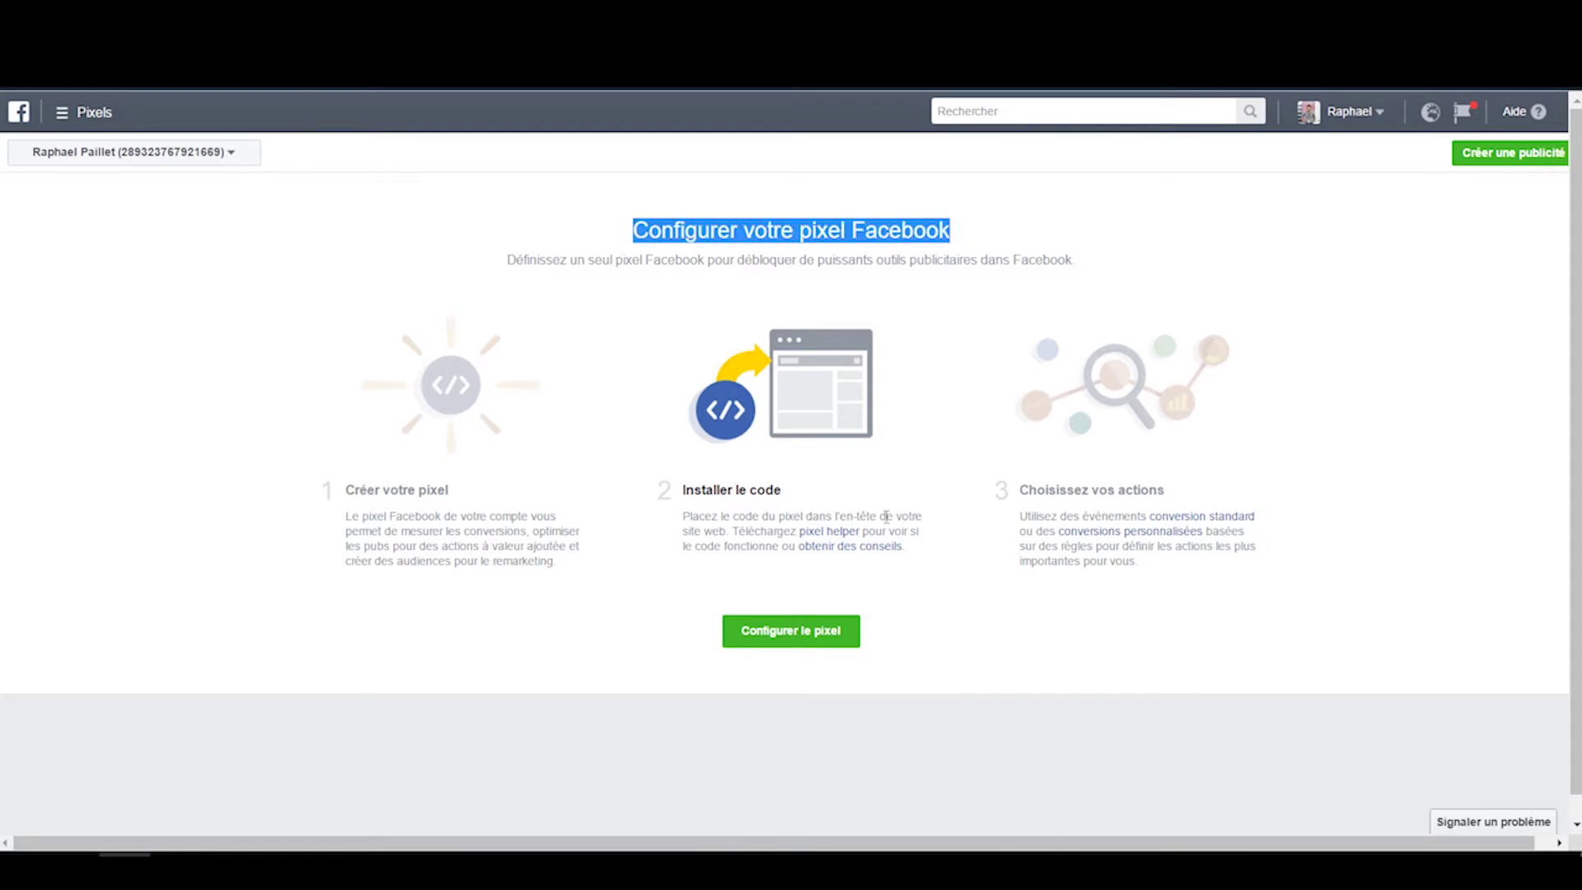
left_click(810, 635)
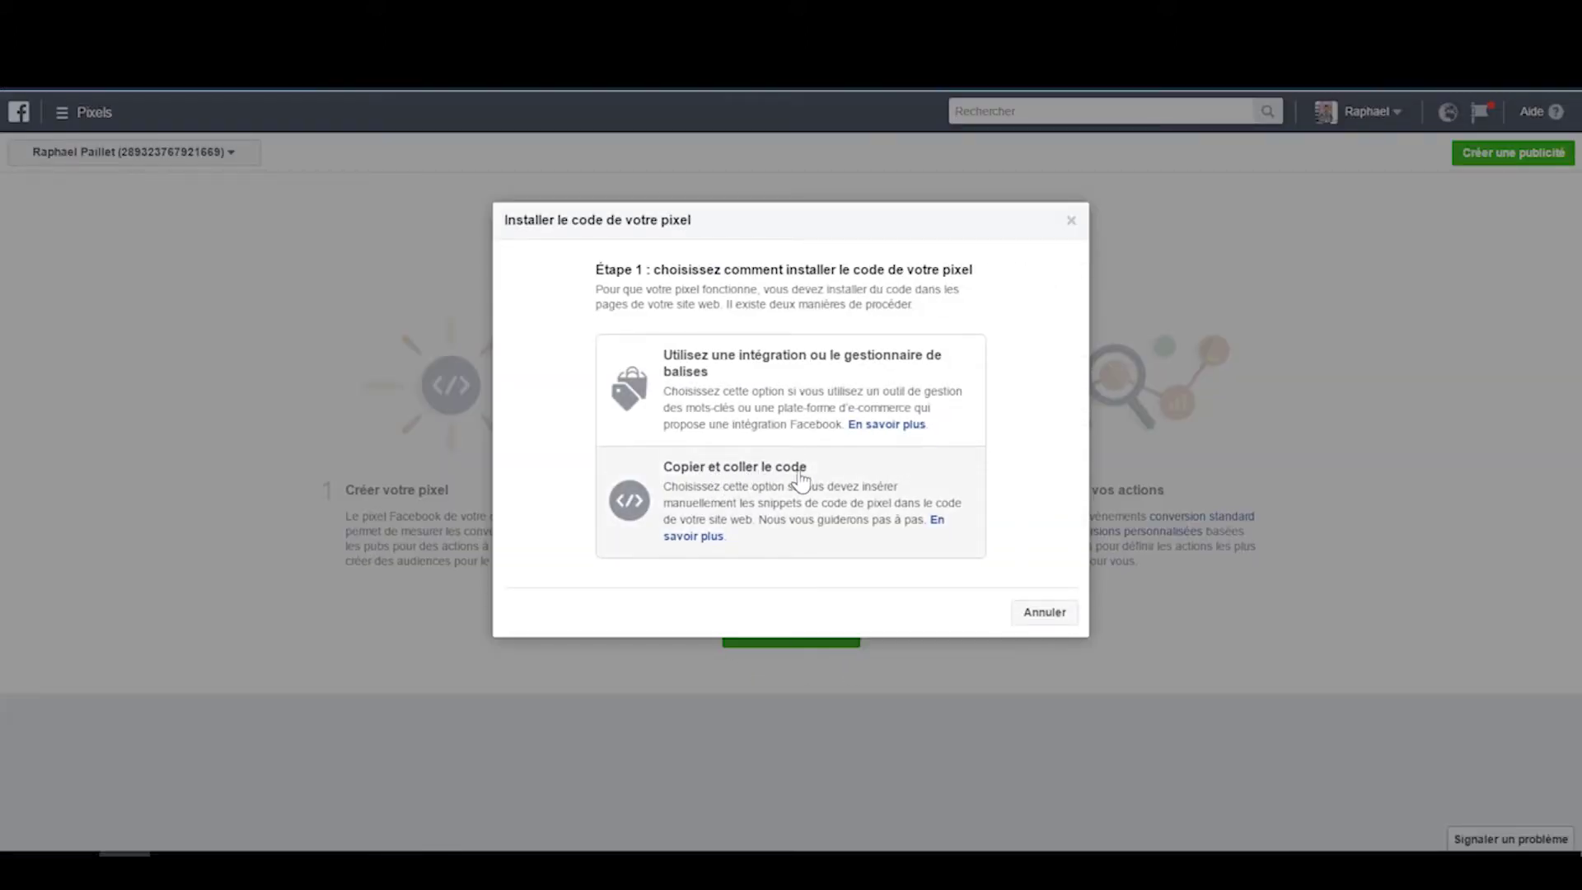
left_click(796, 501)
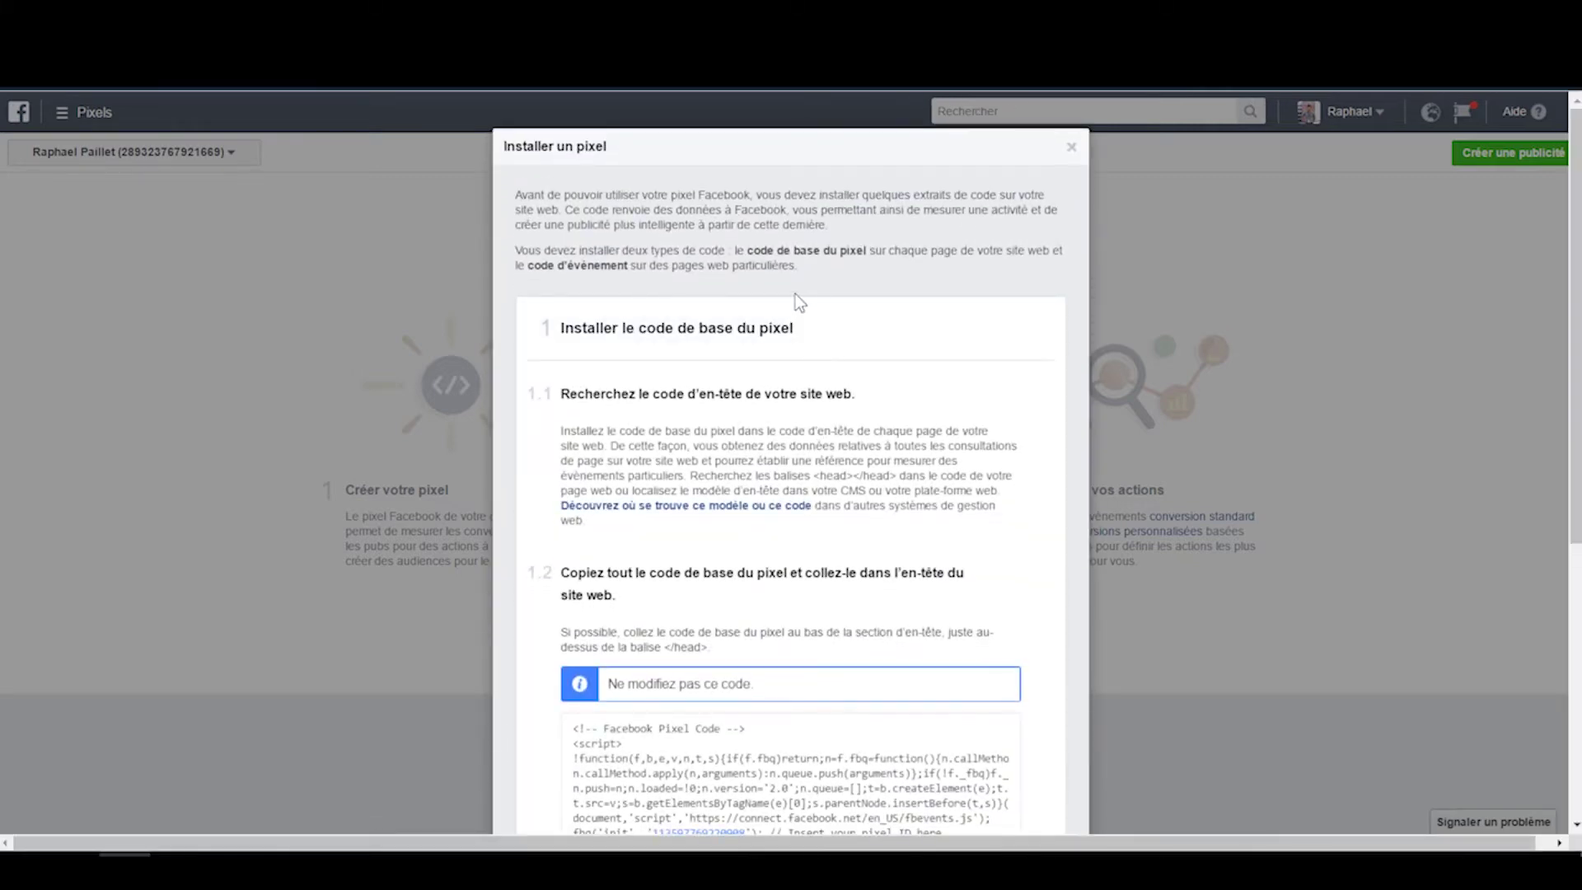
Copy the full base pixel code from section 1.2 to the clipboard
scroll(758, 395, "down", 3)
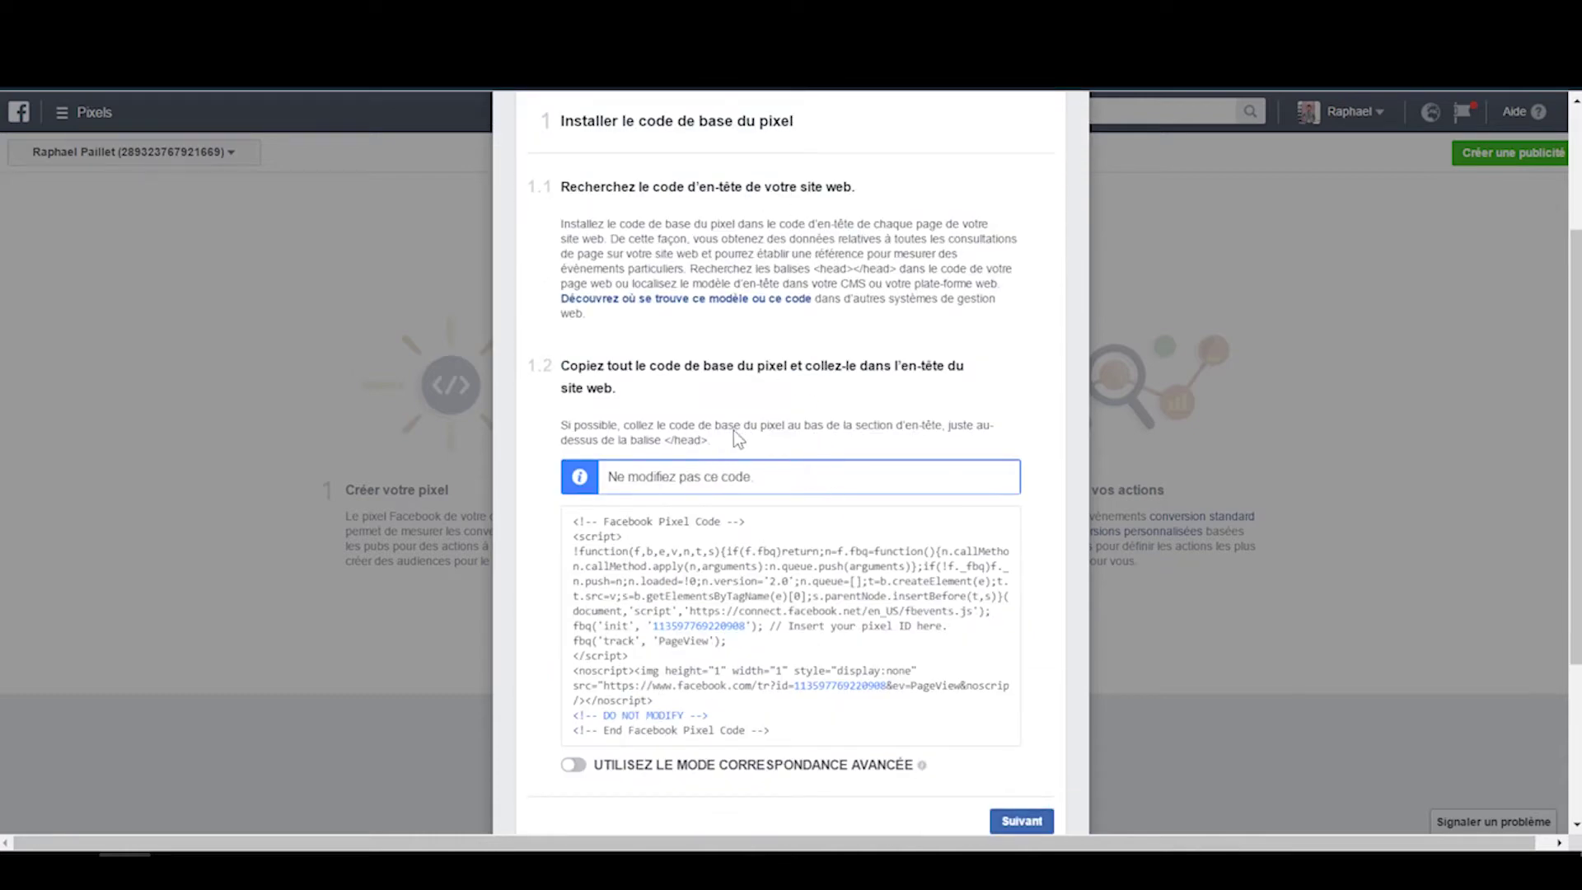
scroll(741, 494, "up", 2)
scroll(824, 461, "down", 3)
left_click(890, 425)
mouse_move(774, 486)
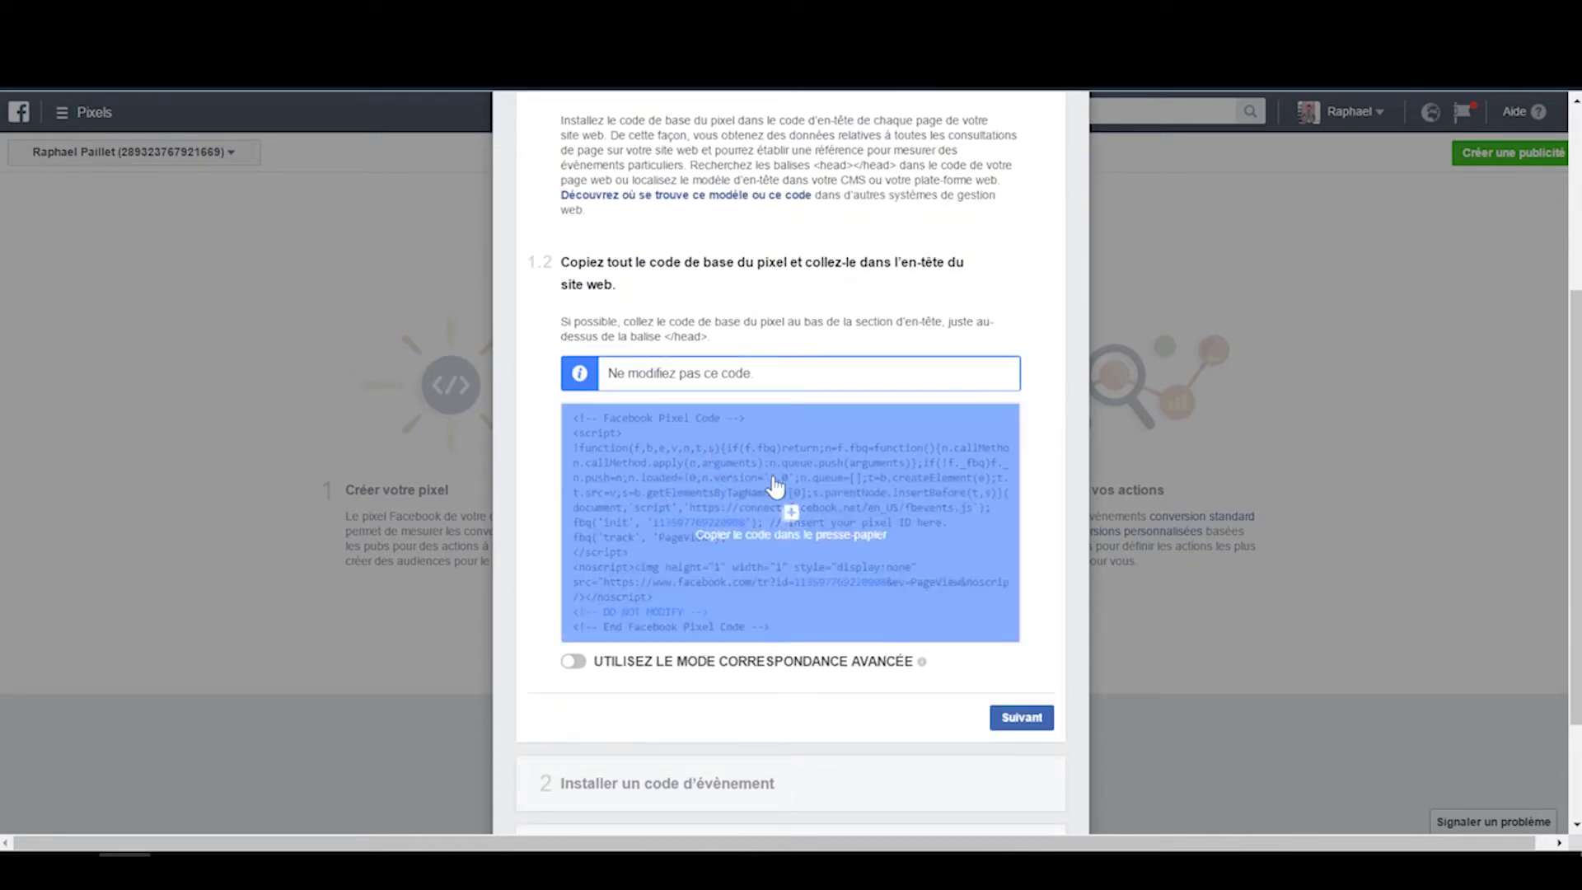
left_click(774, 504)
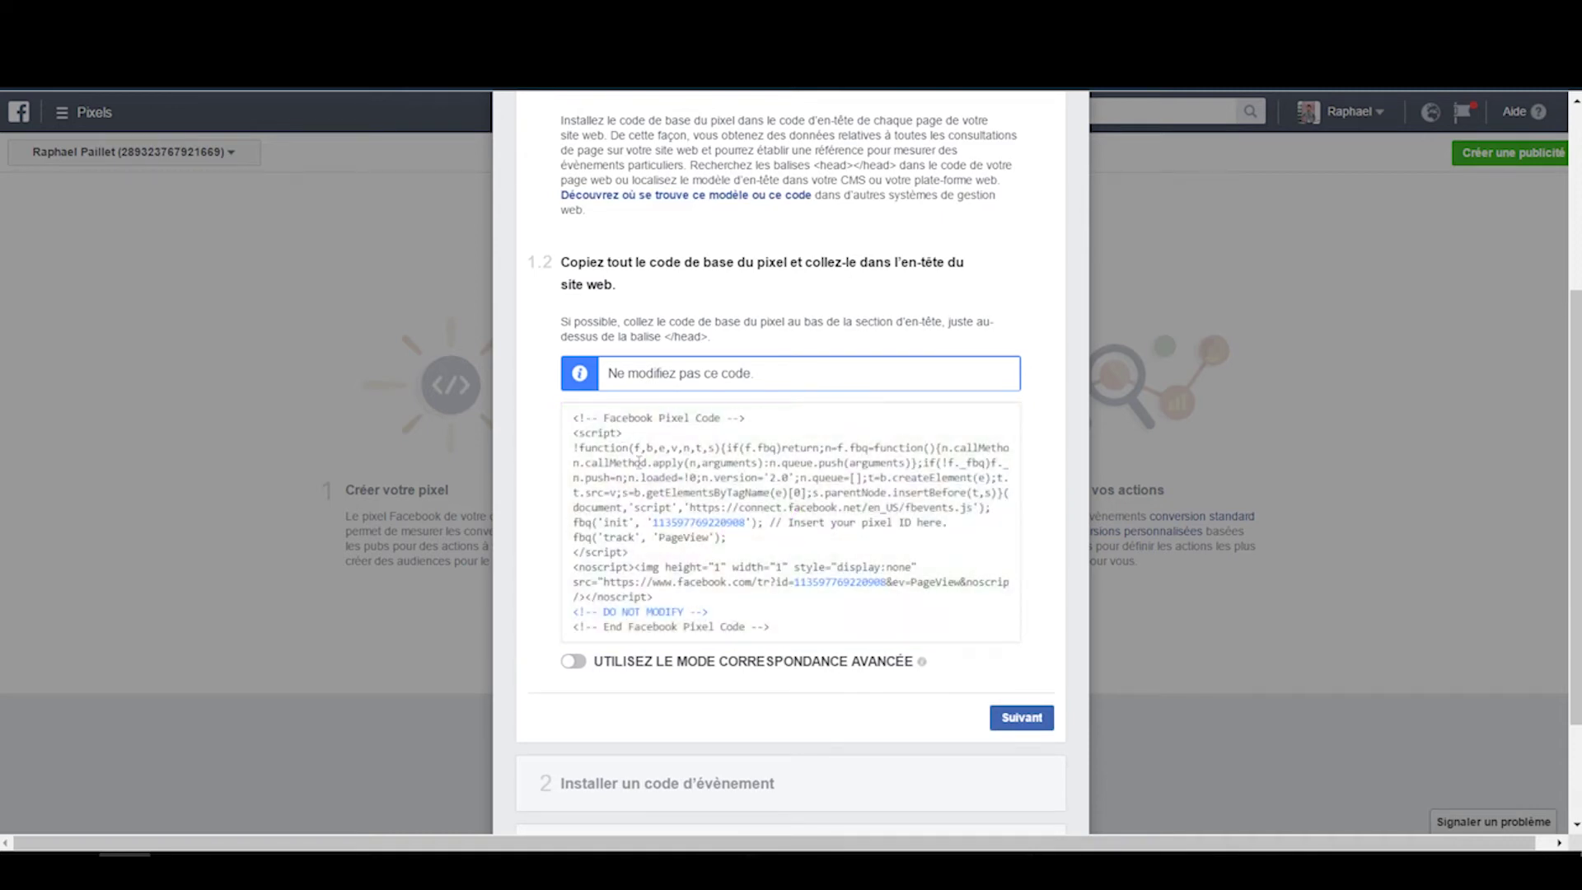
scroll(714, 457, "down", 1)
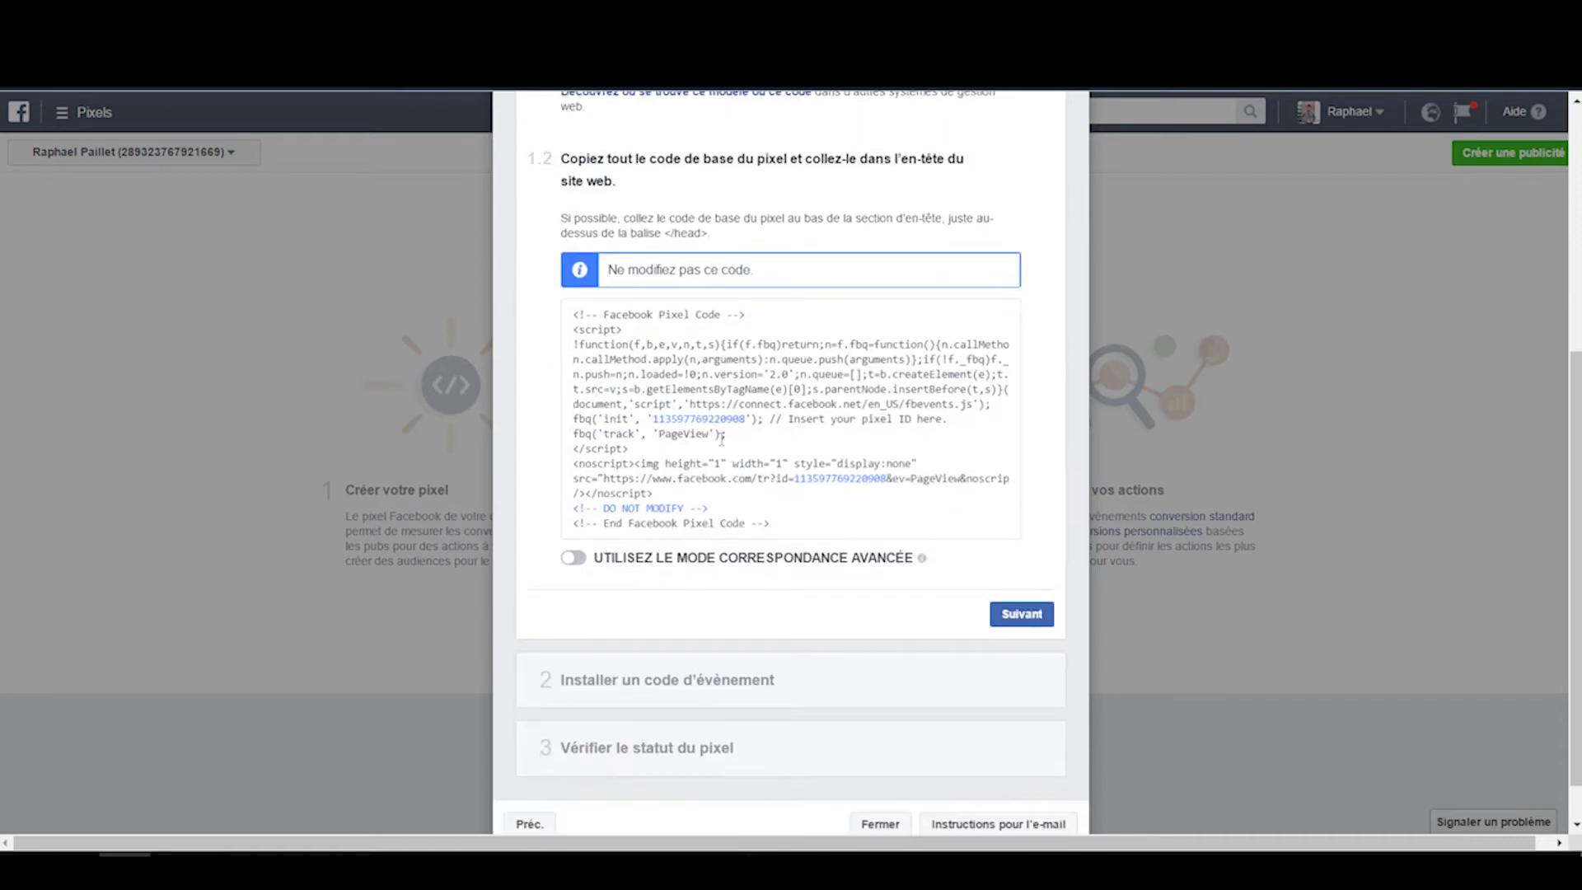
scroll(722, 439, "up", 1)
mouse_move(827, 489)
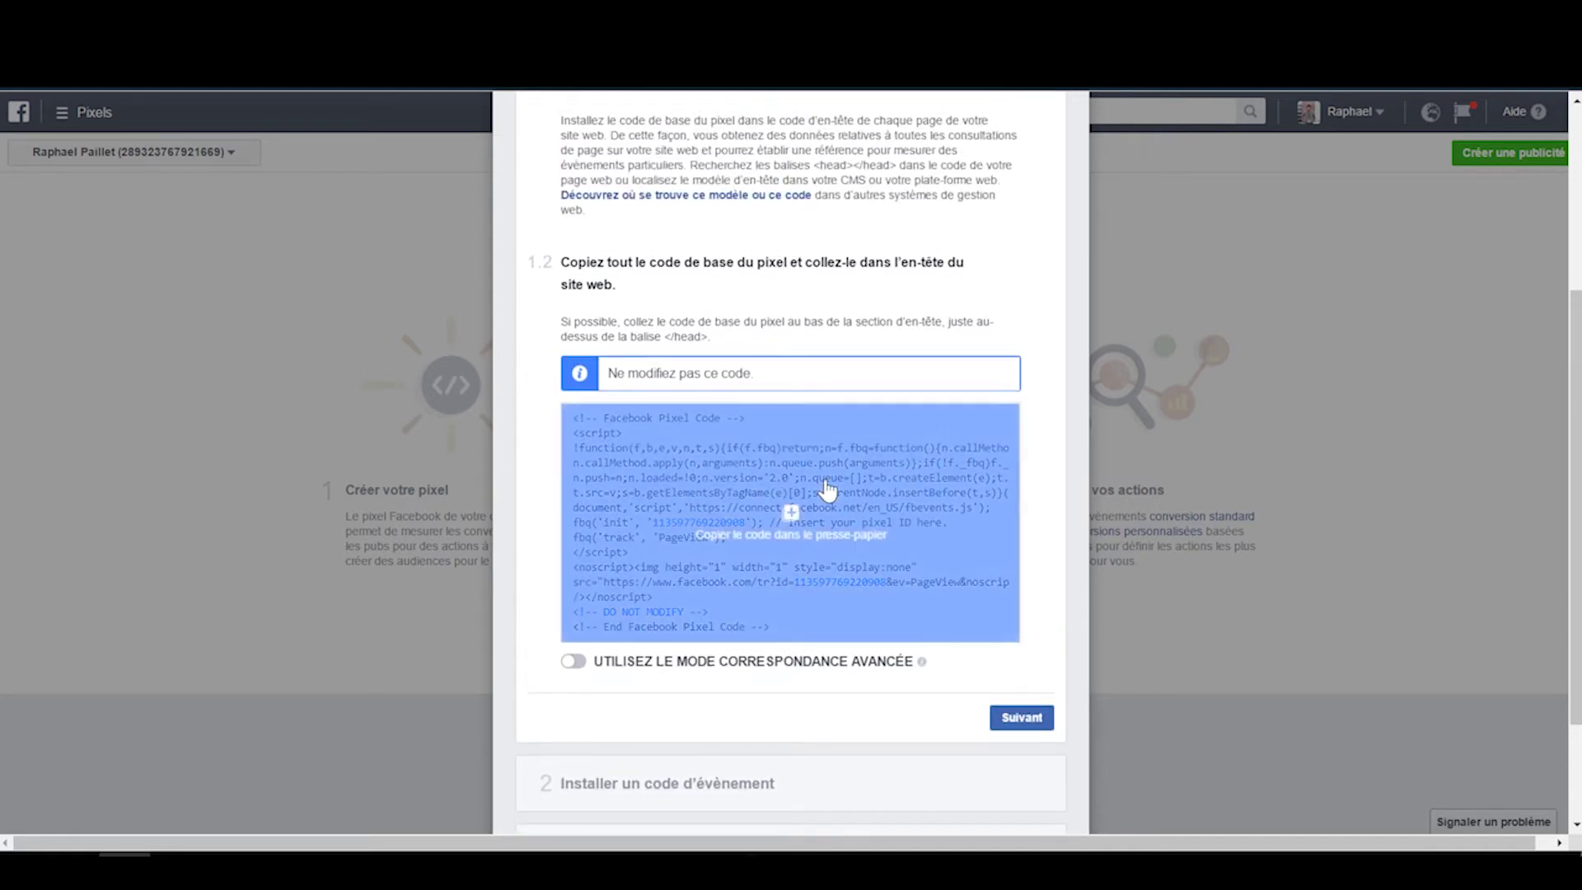
left_click(862, 502)
scroll(939, 593, "down", 1)
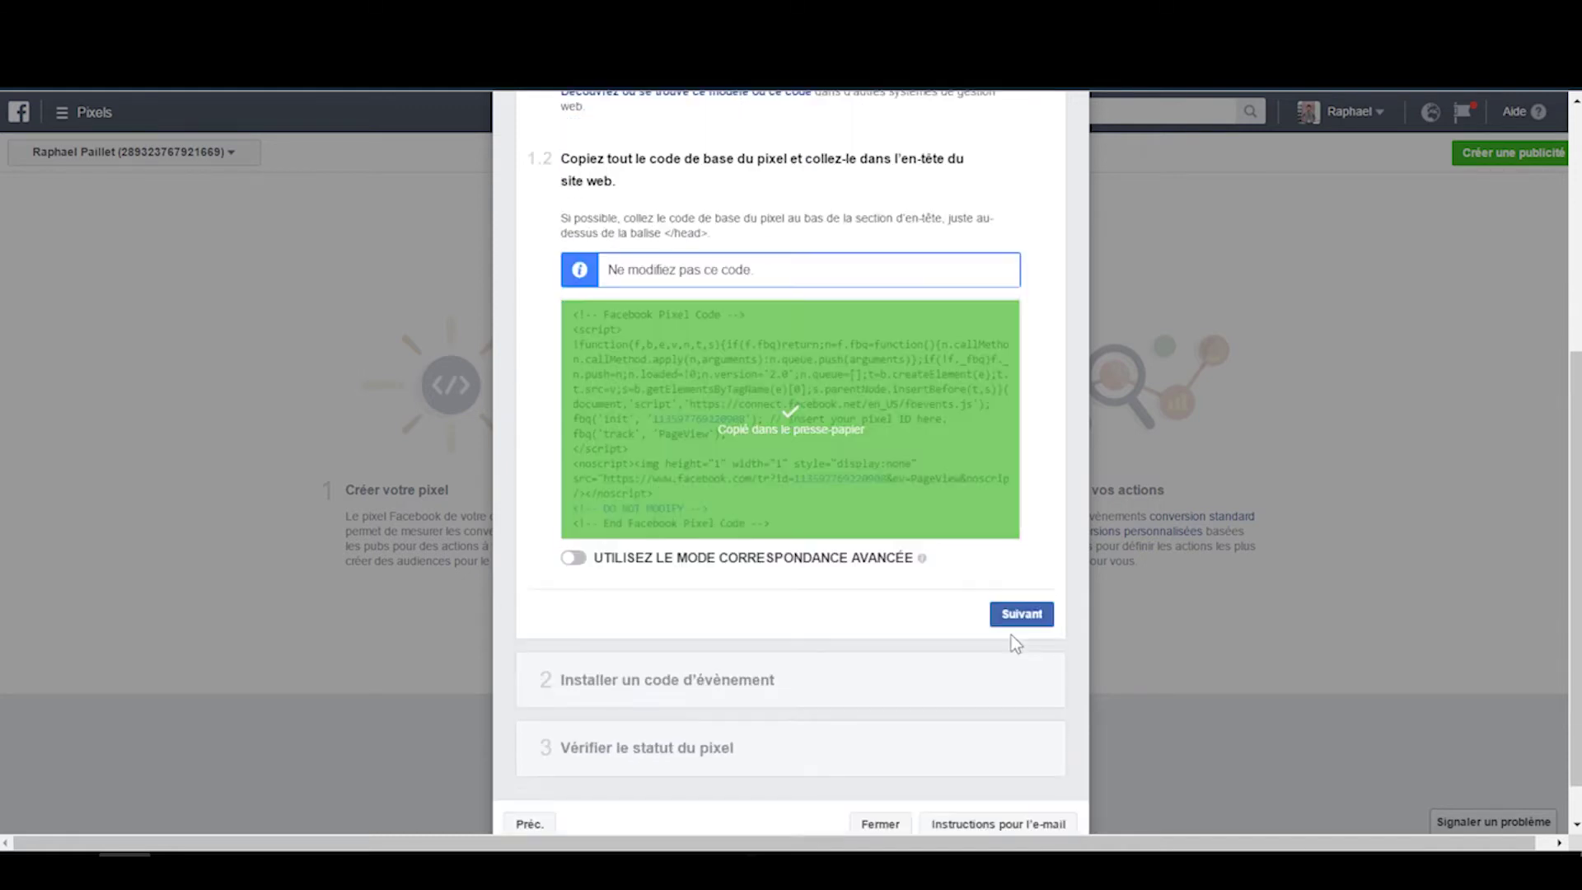
scroll(906, 610, "up", 1)
left_click(791, 582)
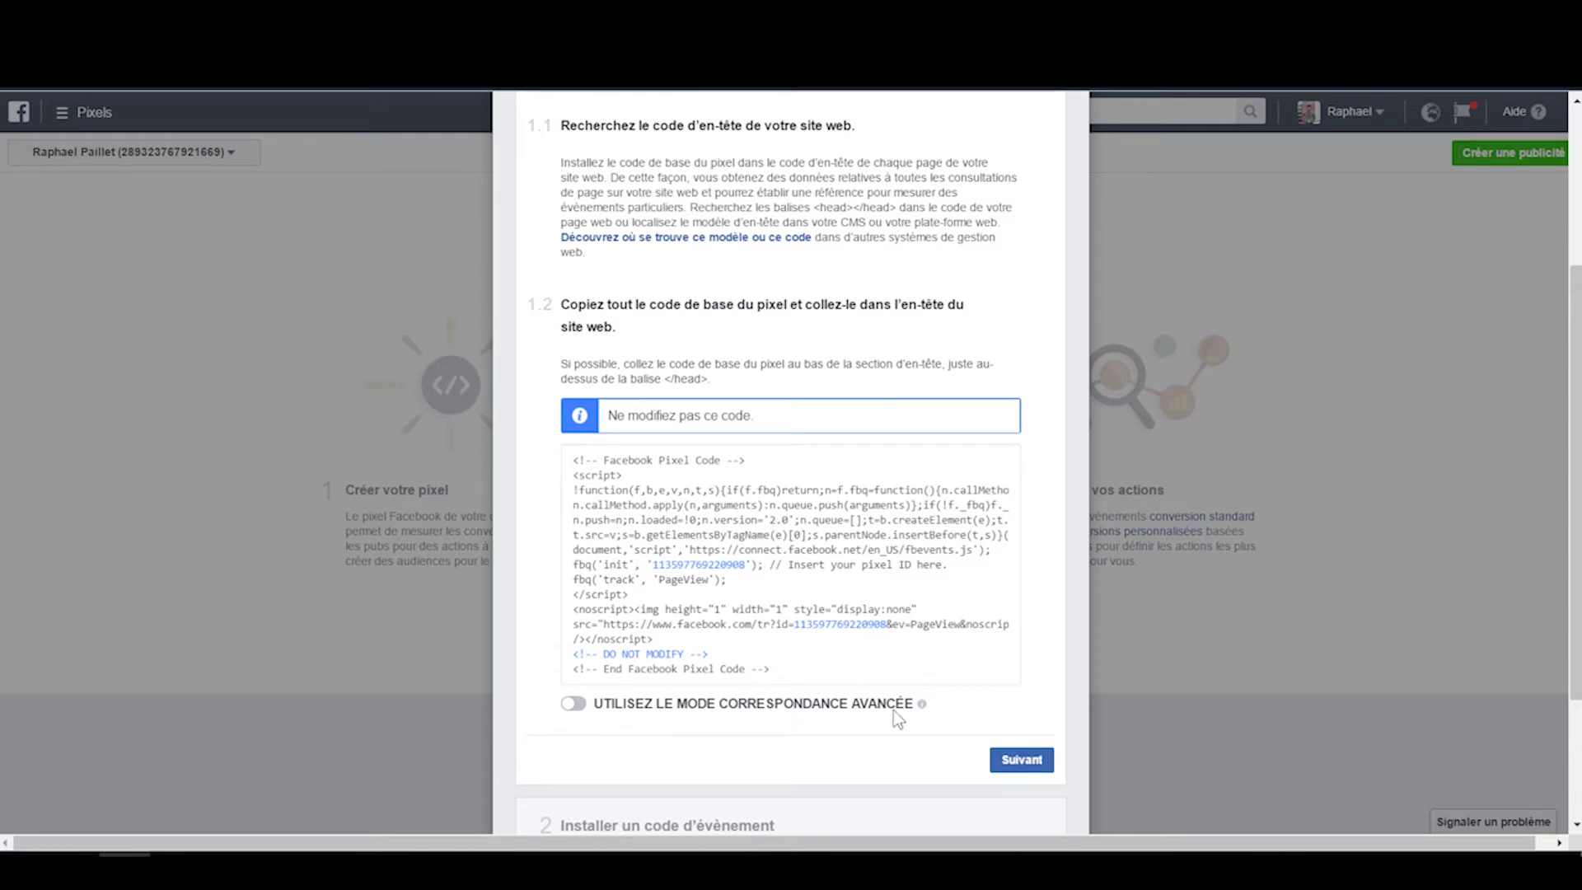
Continue to the Installer un code d'évènement section and review the recommended code for the Recherche event
left_click(1022, 760)
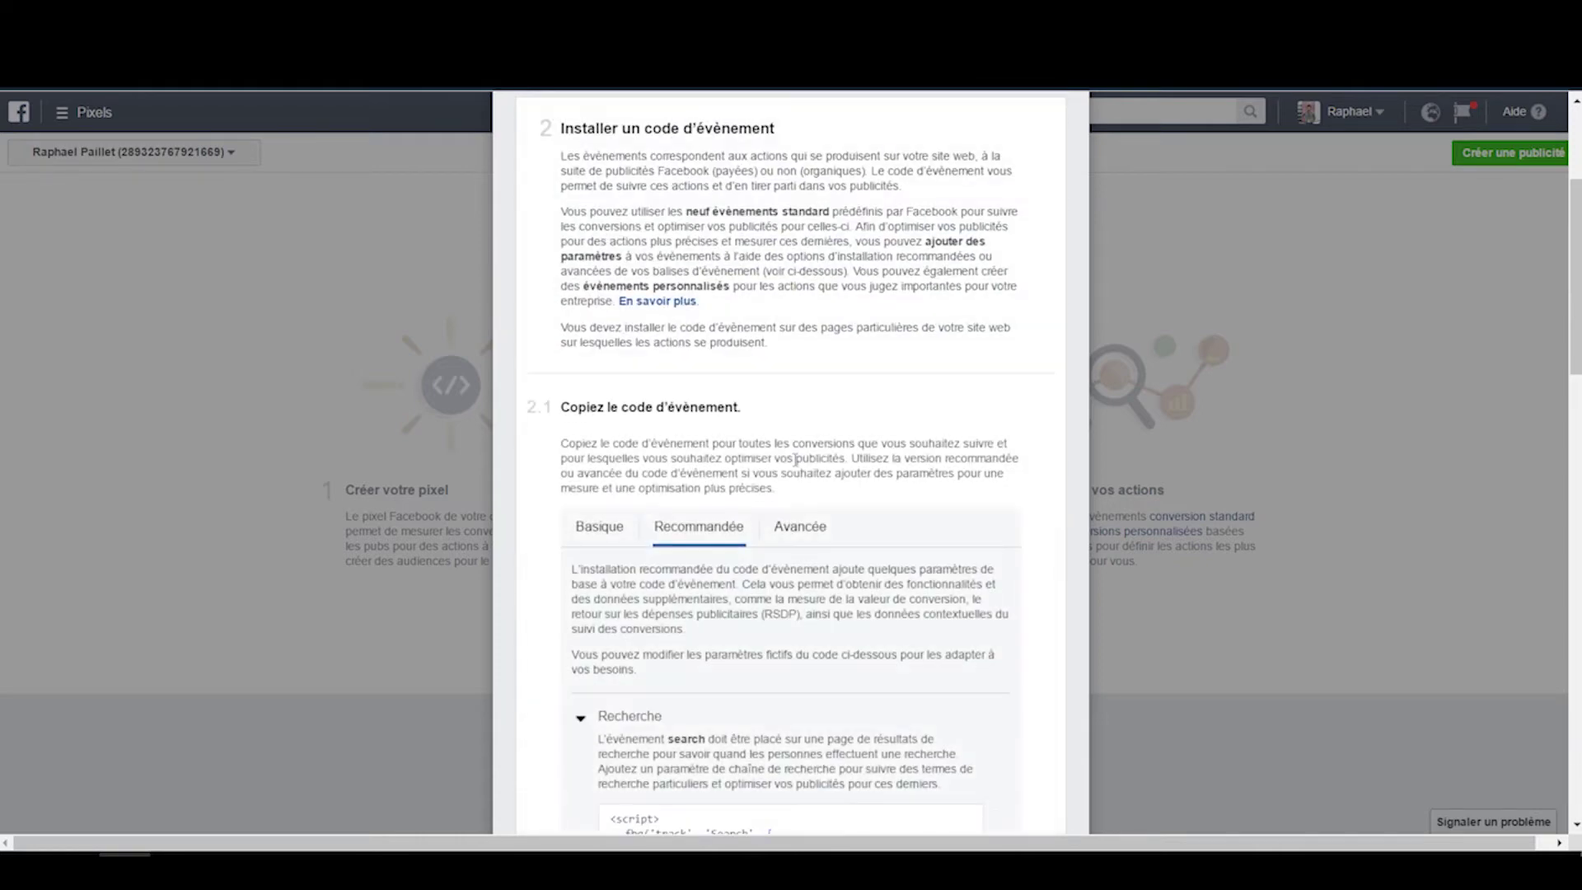
scroll(796, 448, "down", 4)
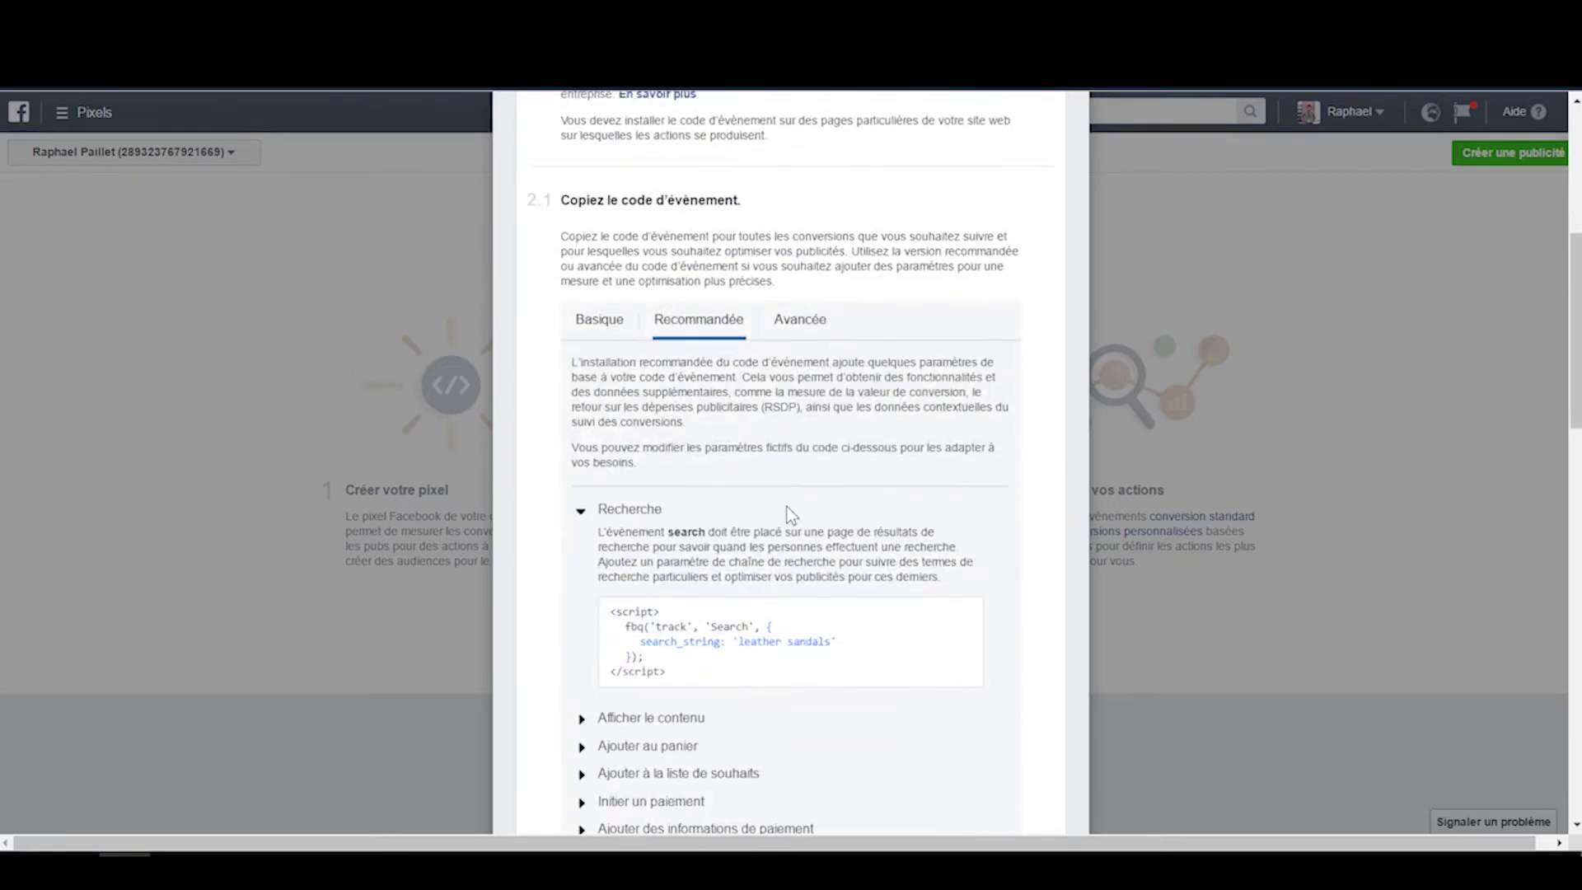
scroll(858, 653, "down", 1)
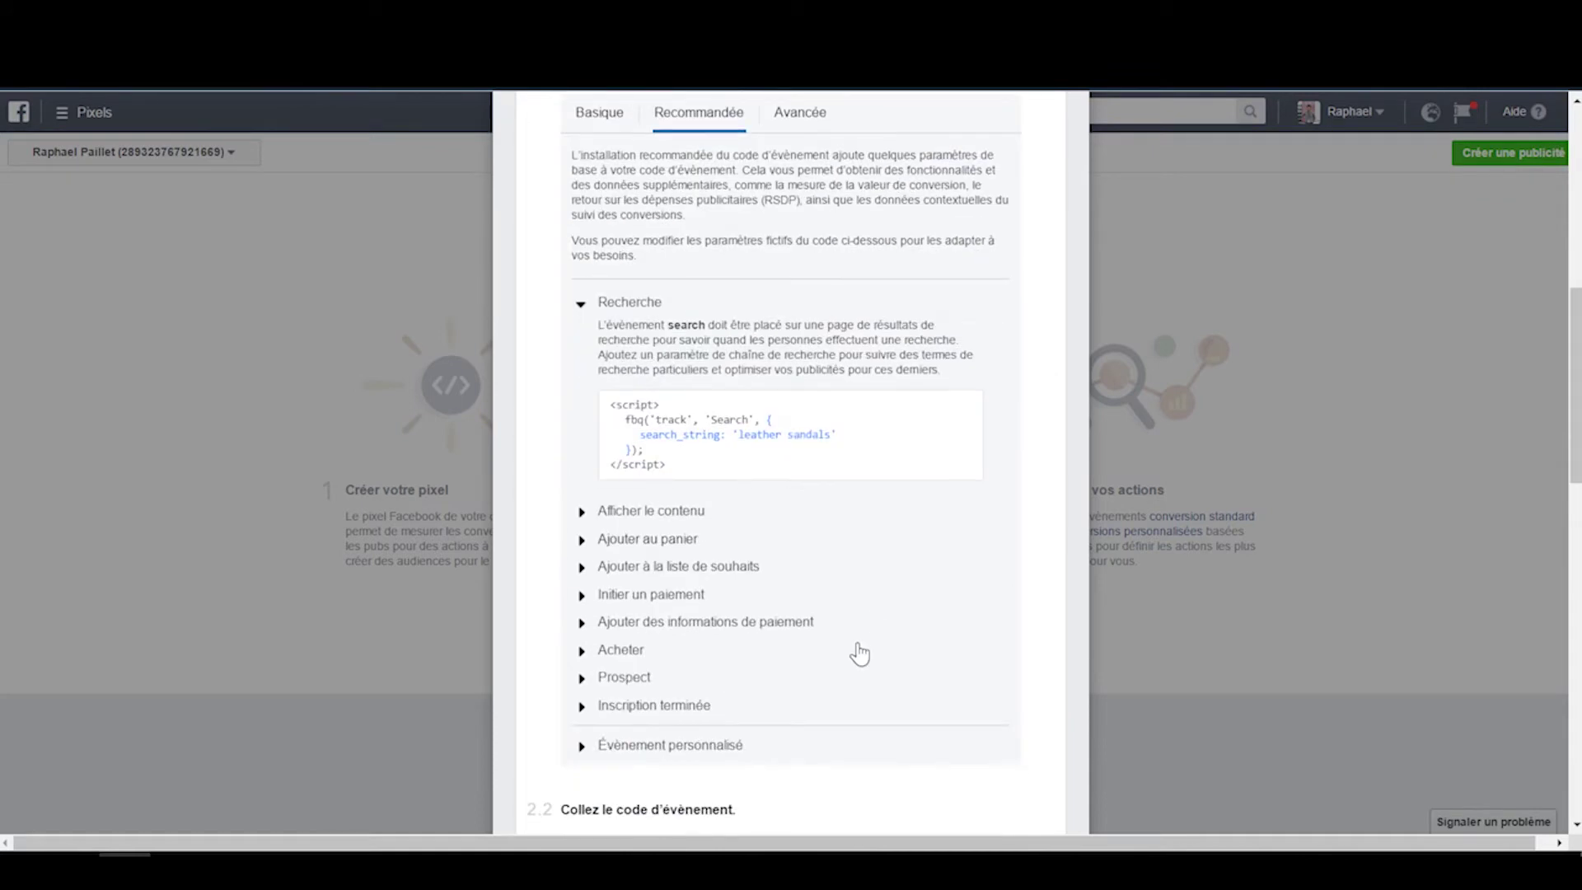
left_click(752, 475)
scroll(668, 341, "up", 1)
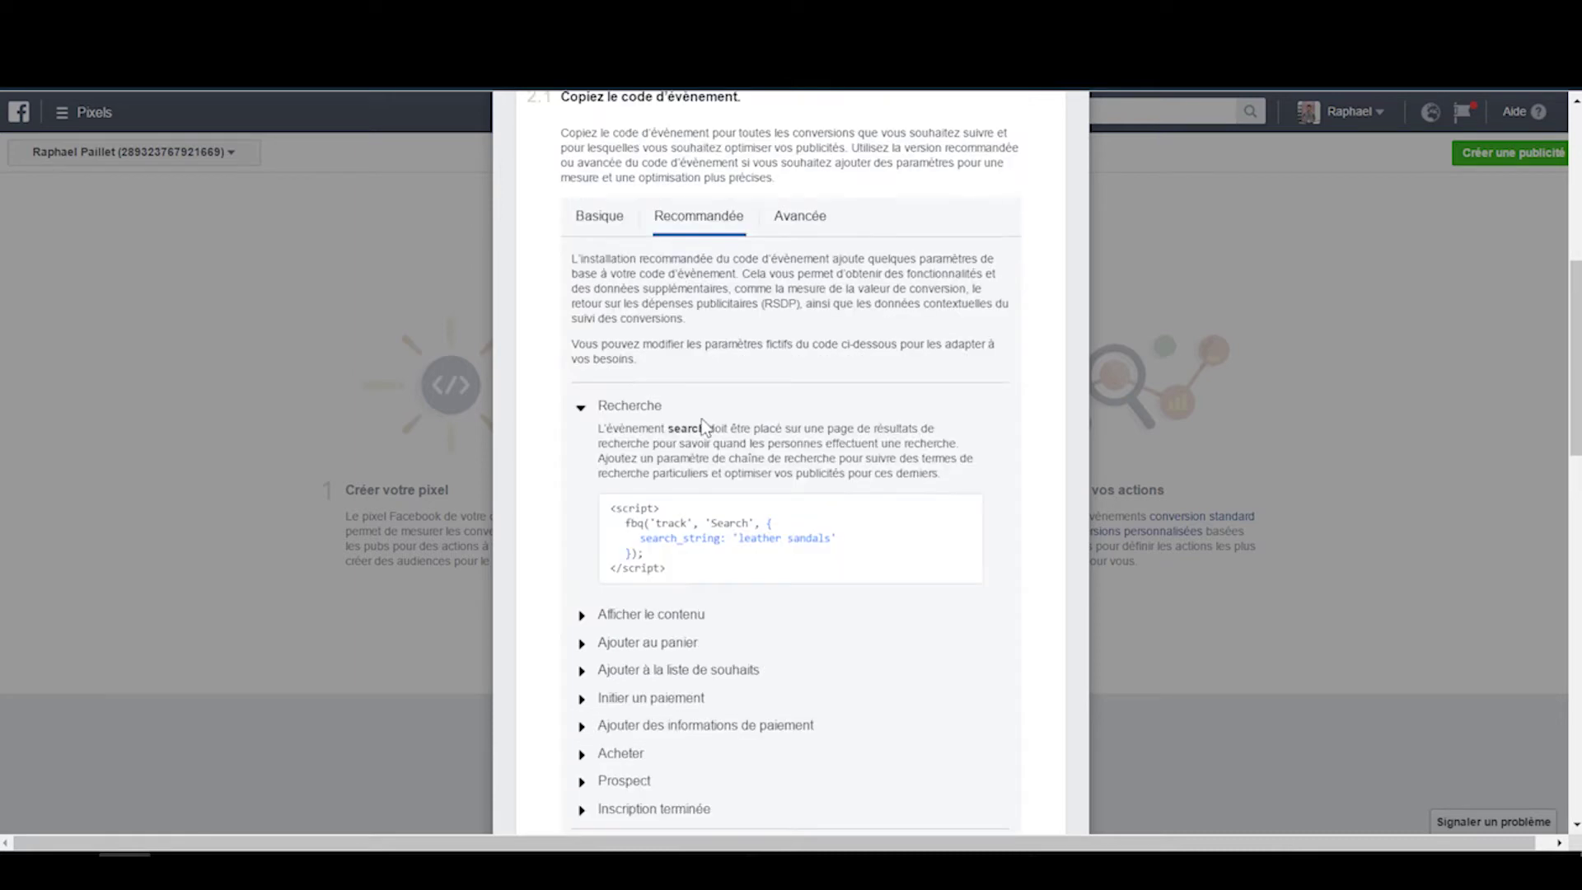
scroll(701, 426, "down", 1)
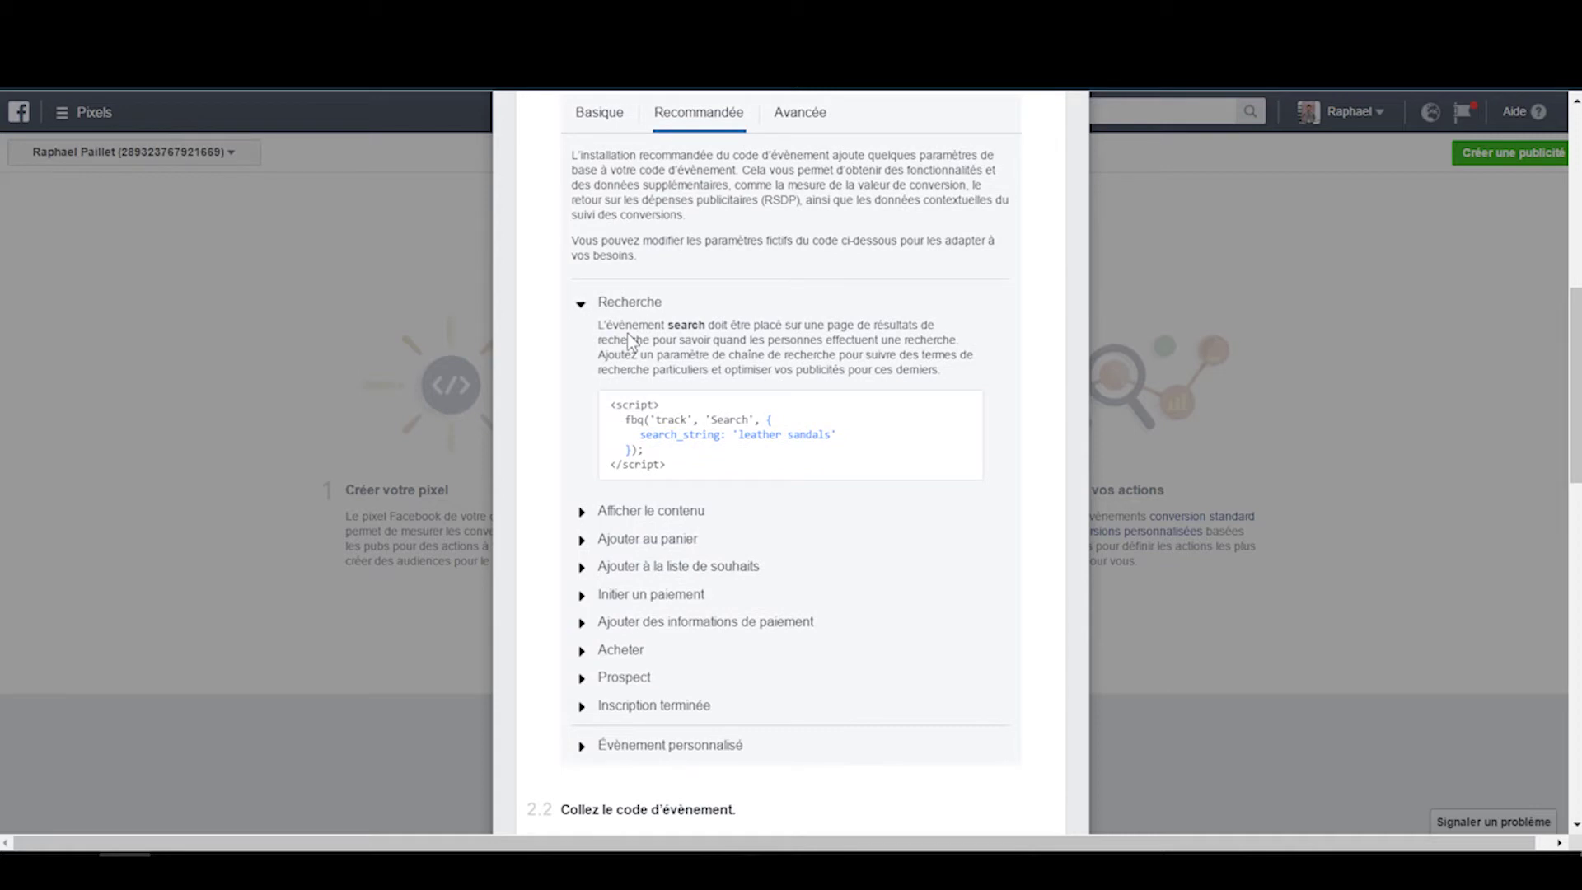
mouse_move(696, 447)
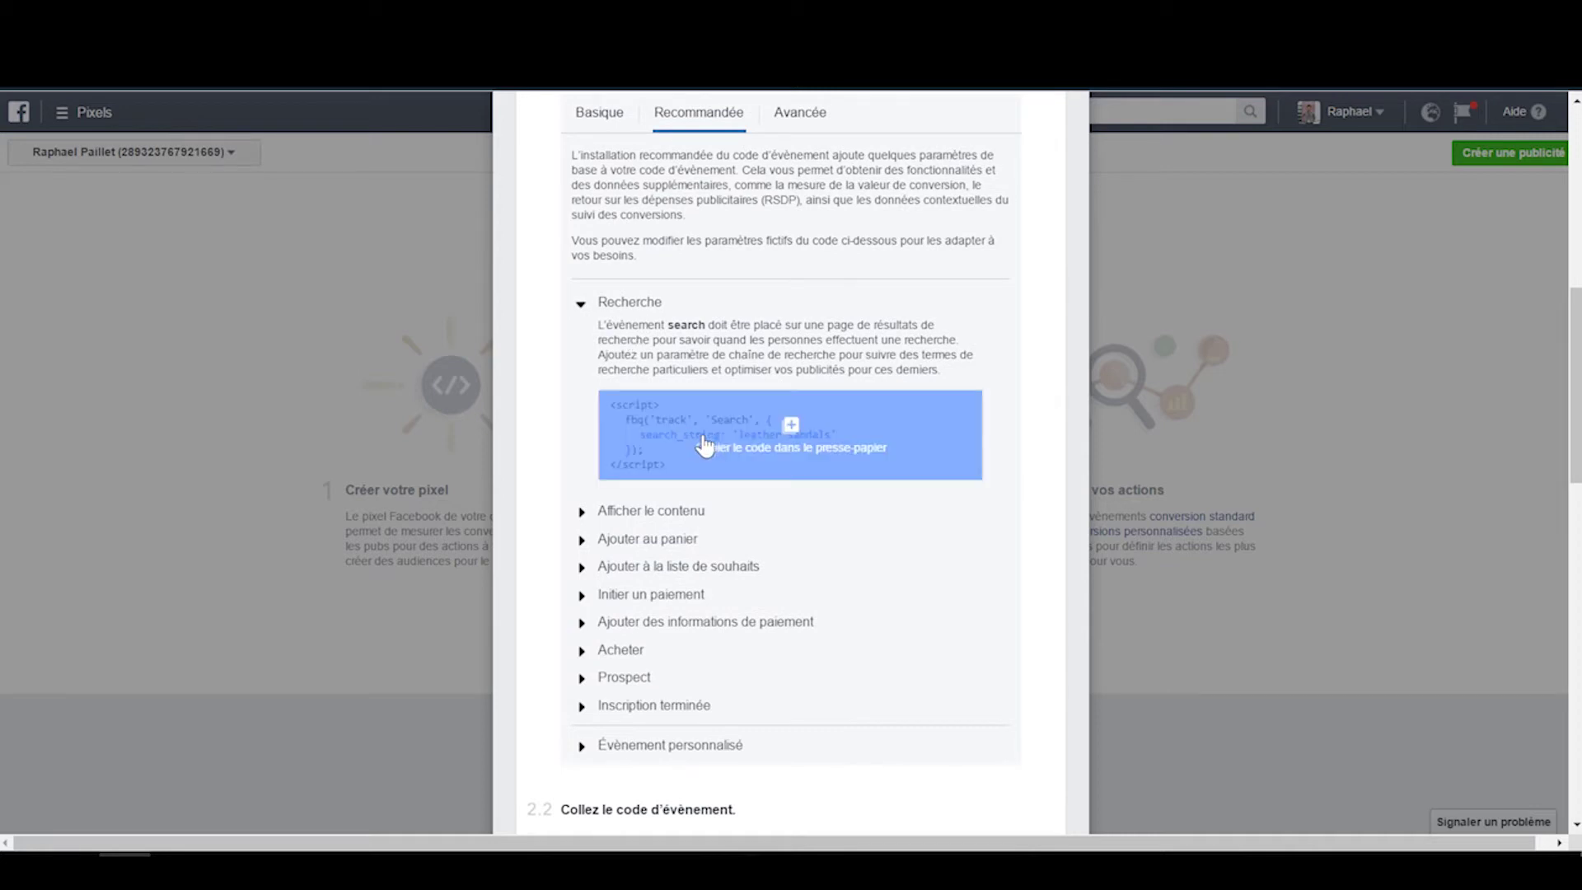
Expand the Afficher le contenu and Ajouter au panier events to review their tracking code
left_click(583, 514)
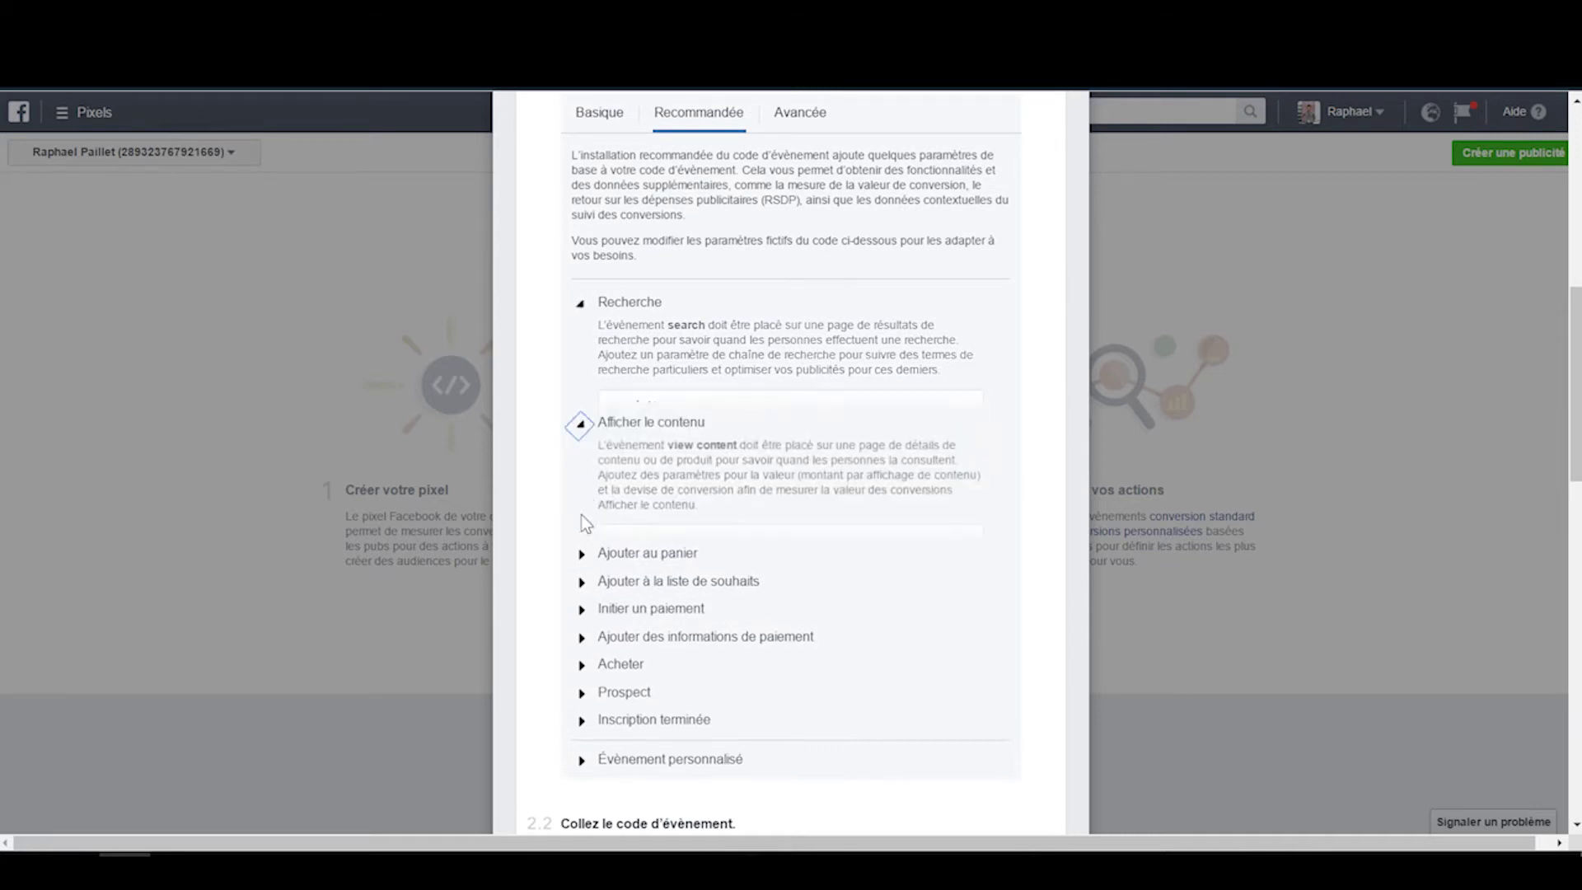
mouse_move(709, 462)
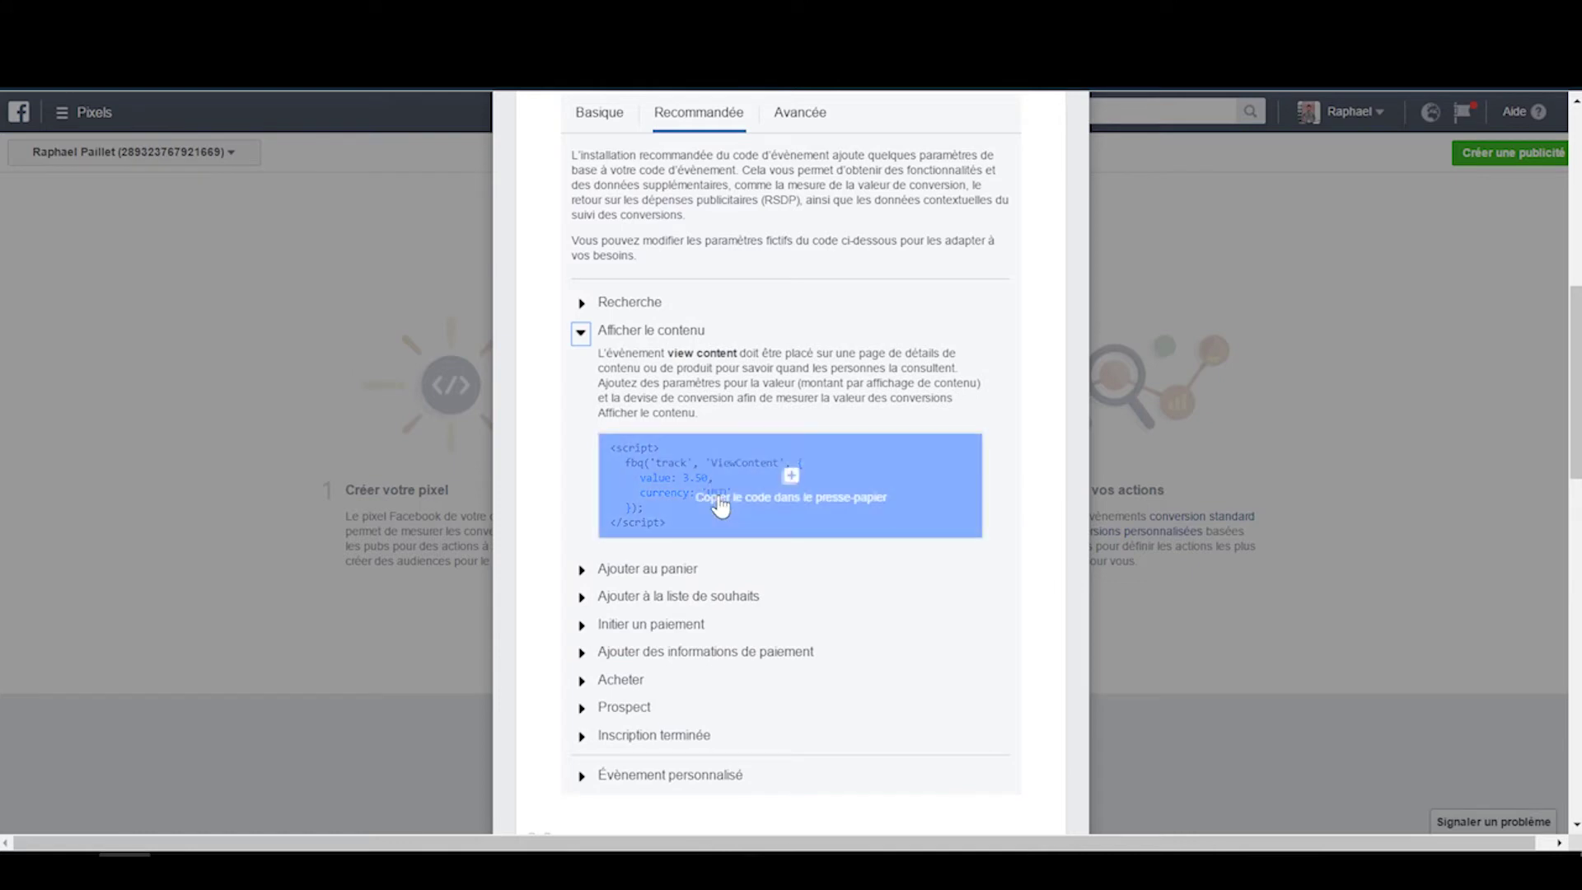
scroll(719, 506, "down", 5)
left_click(601, 375)
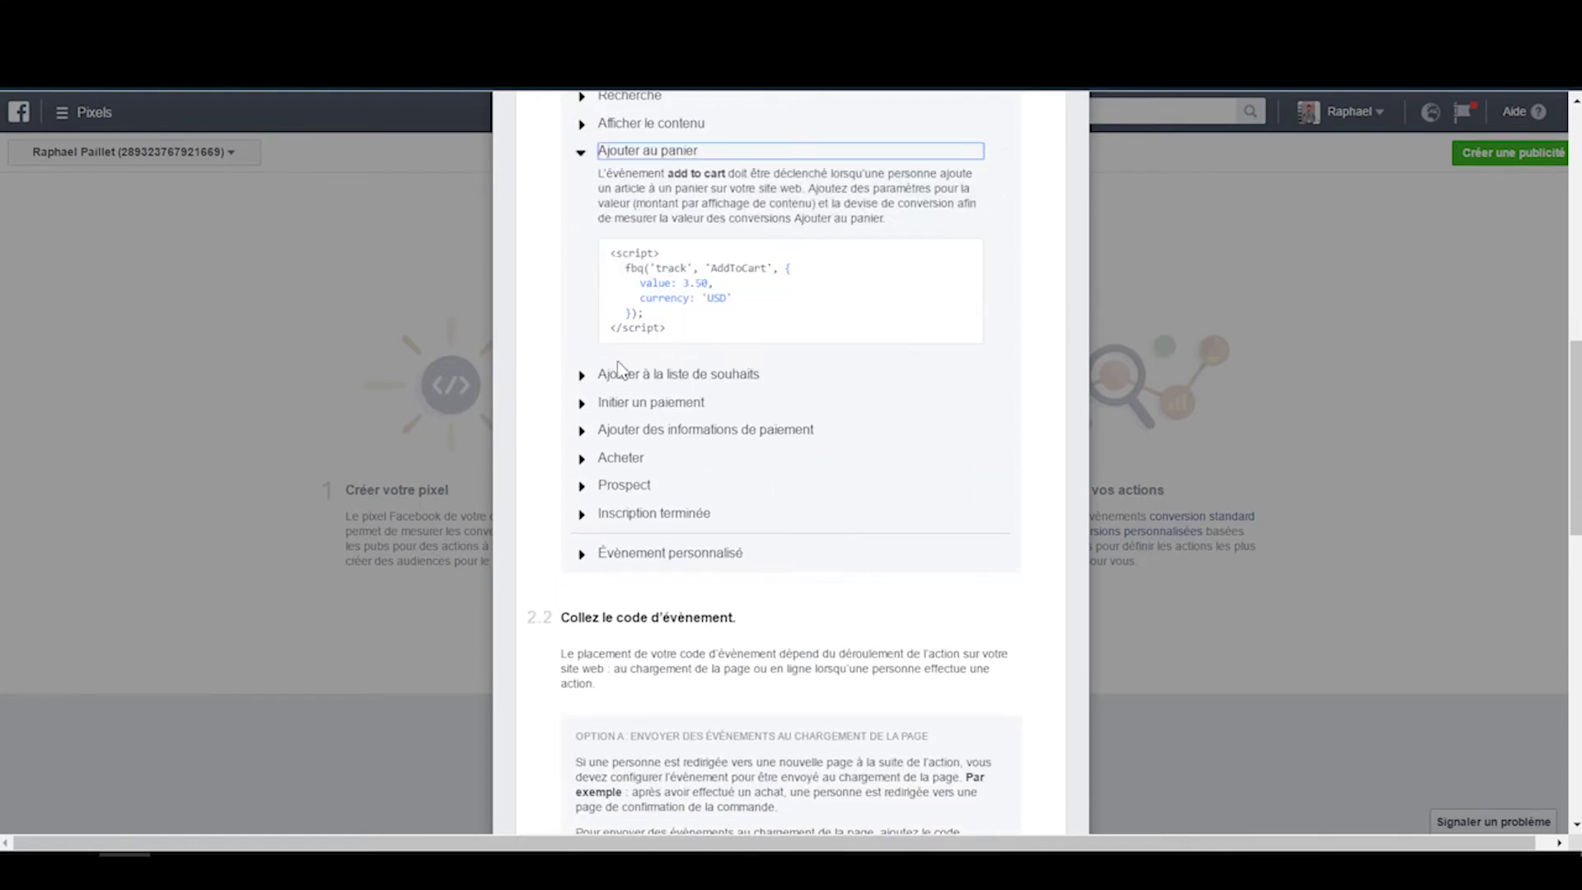
mouse_move(723, 282)
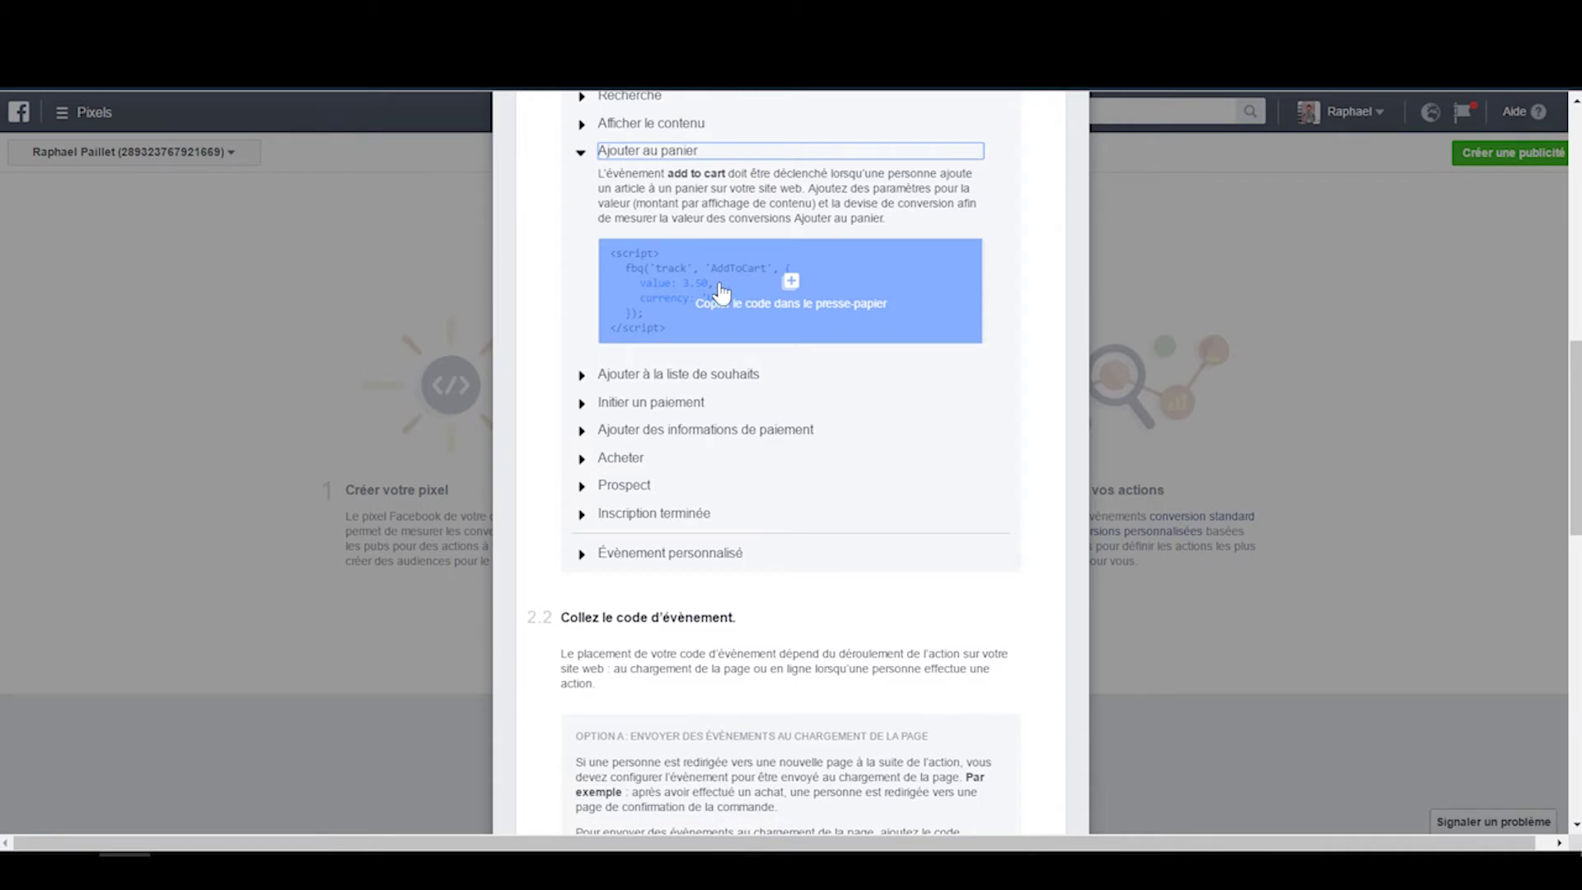
scroll(710, 304, "up", 2)
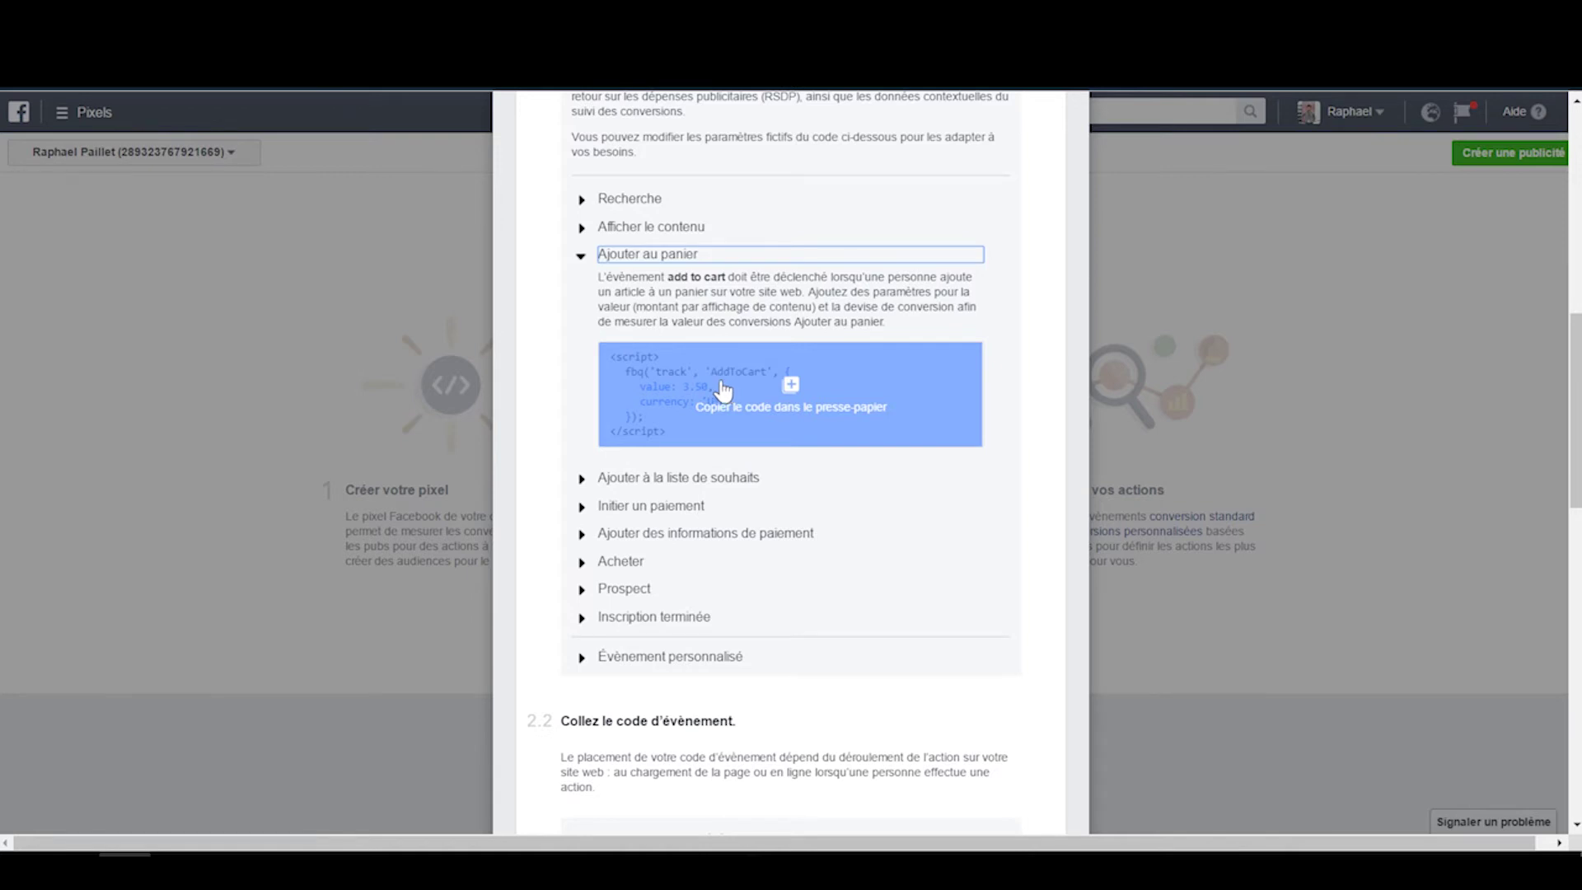
Expand the Ajouter à la liste de souhaits and Initier un paiement events to examine their code
left_click(624, 479)
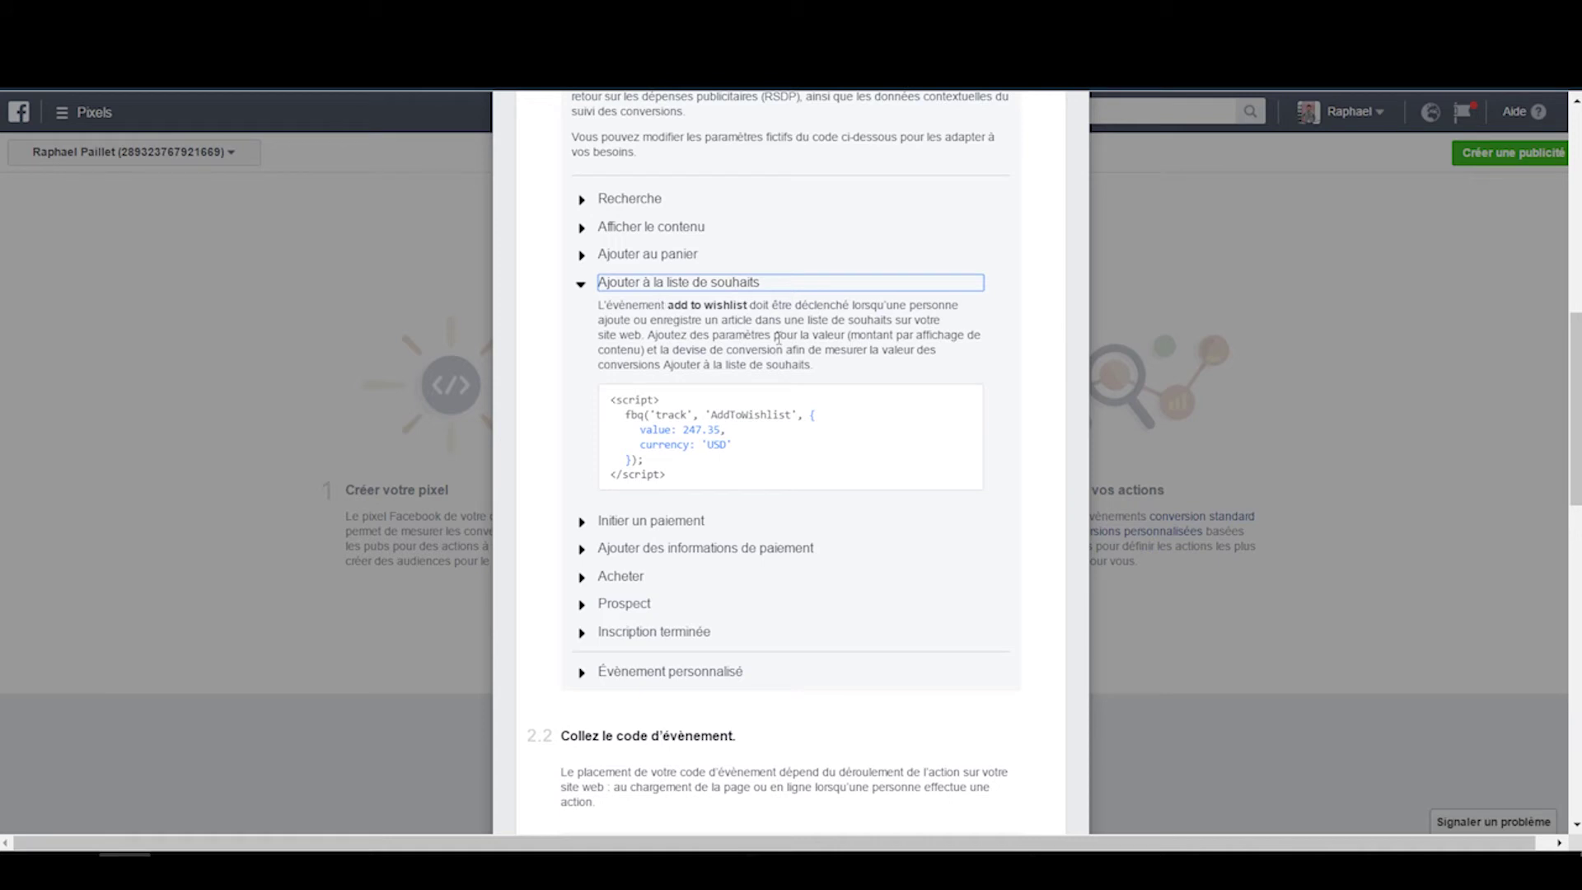
left_click(644, 526)
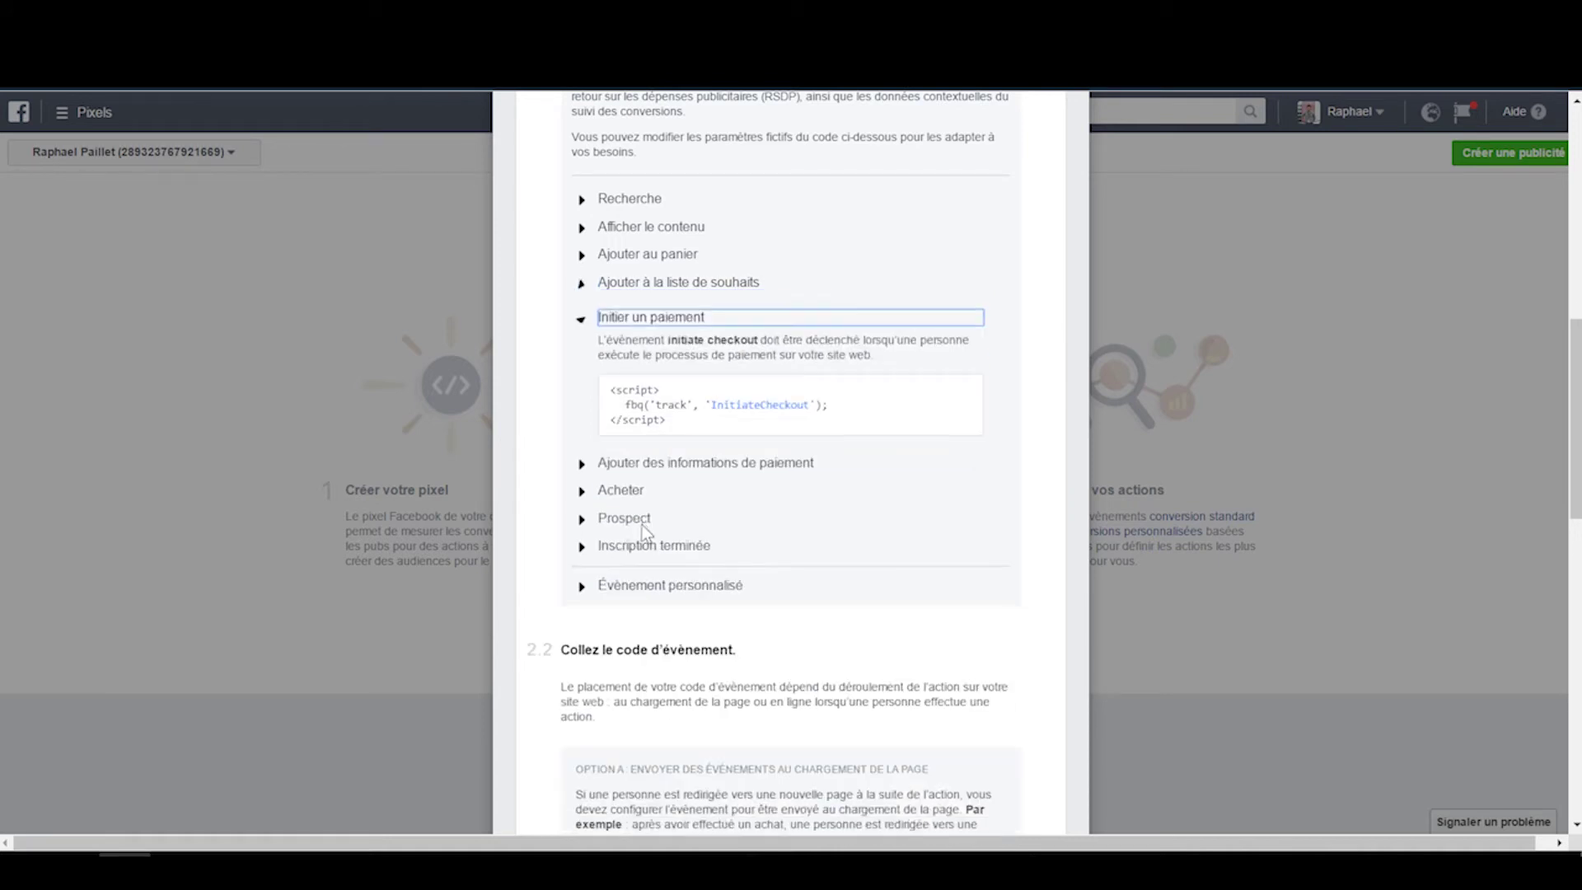
mouse_move(640, 413)
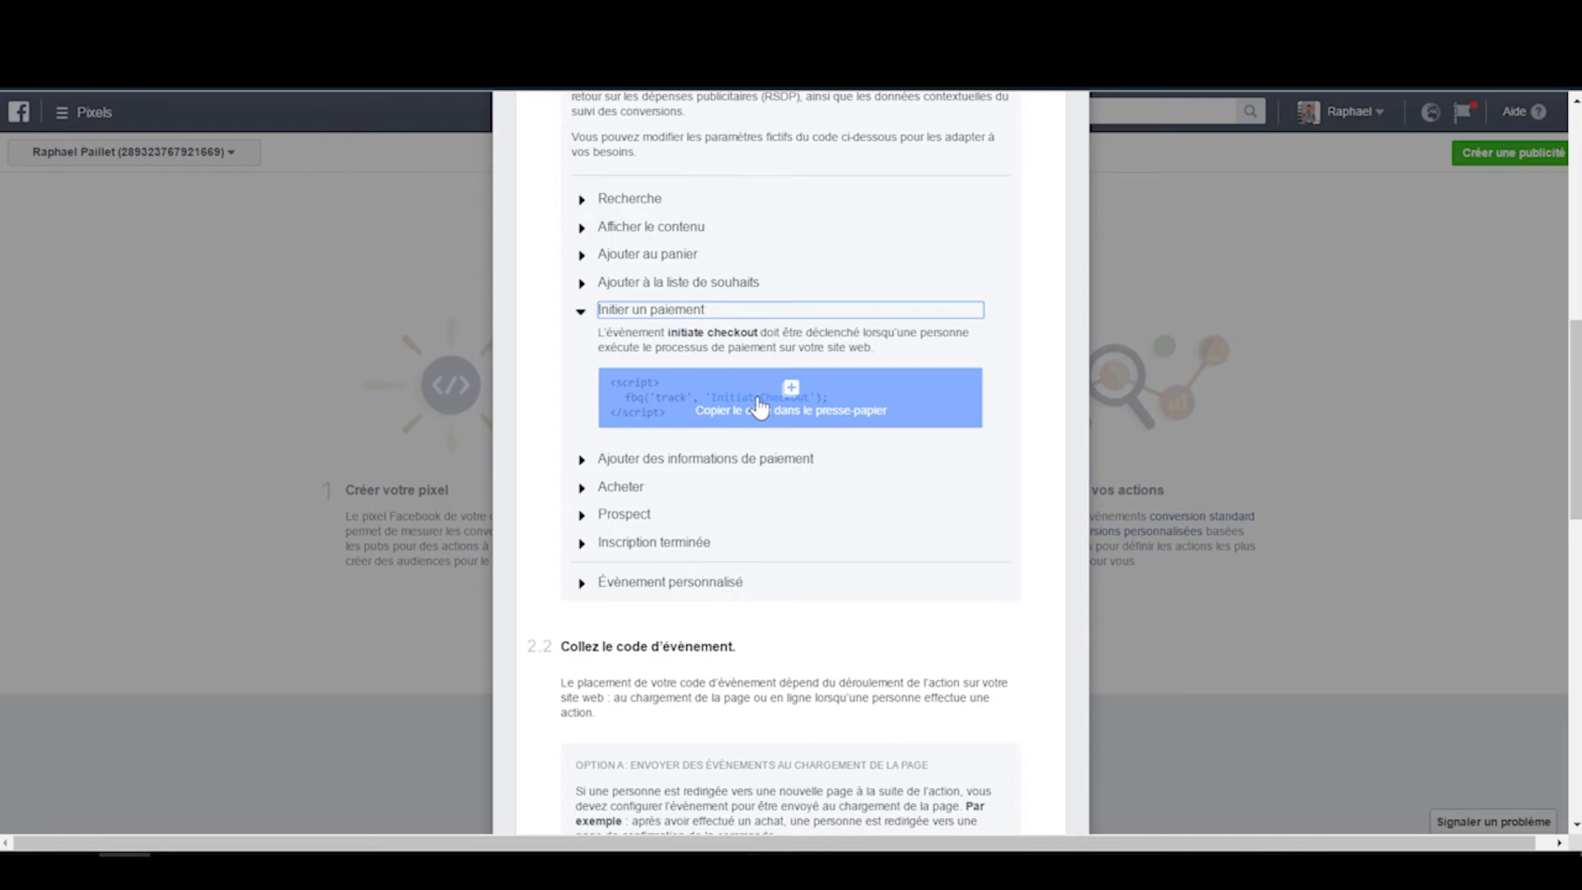
Show the details of the Ajouter des informations de paiement and Acheter events
left_click(706, 458)
scroll(708, 428, "down", 1)
scroll(705, 449, "down", 1)
left_click(624, 397)
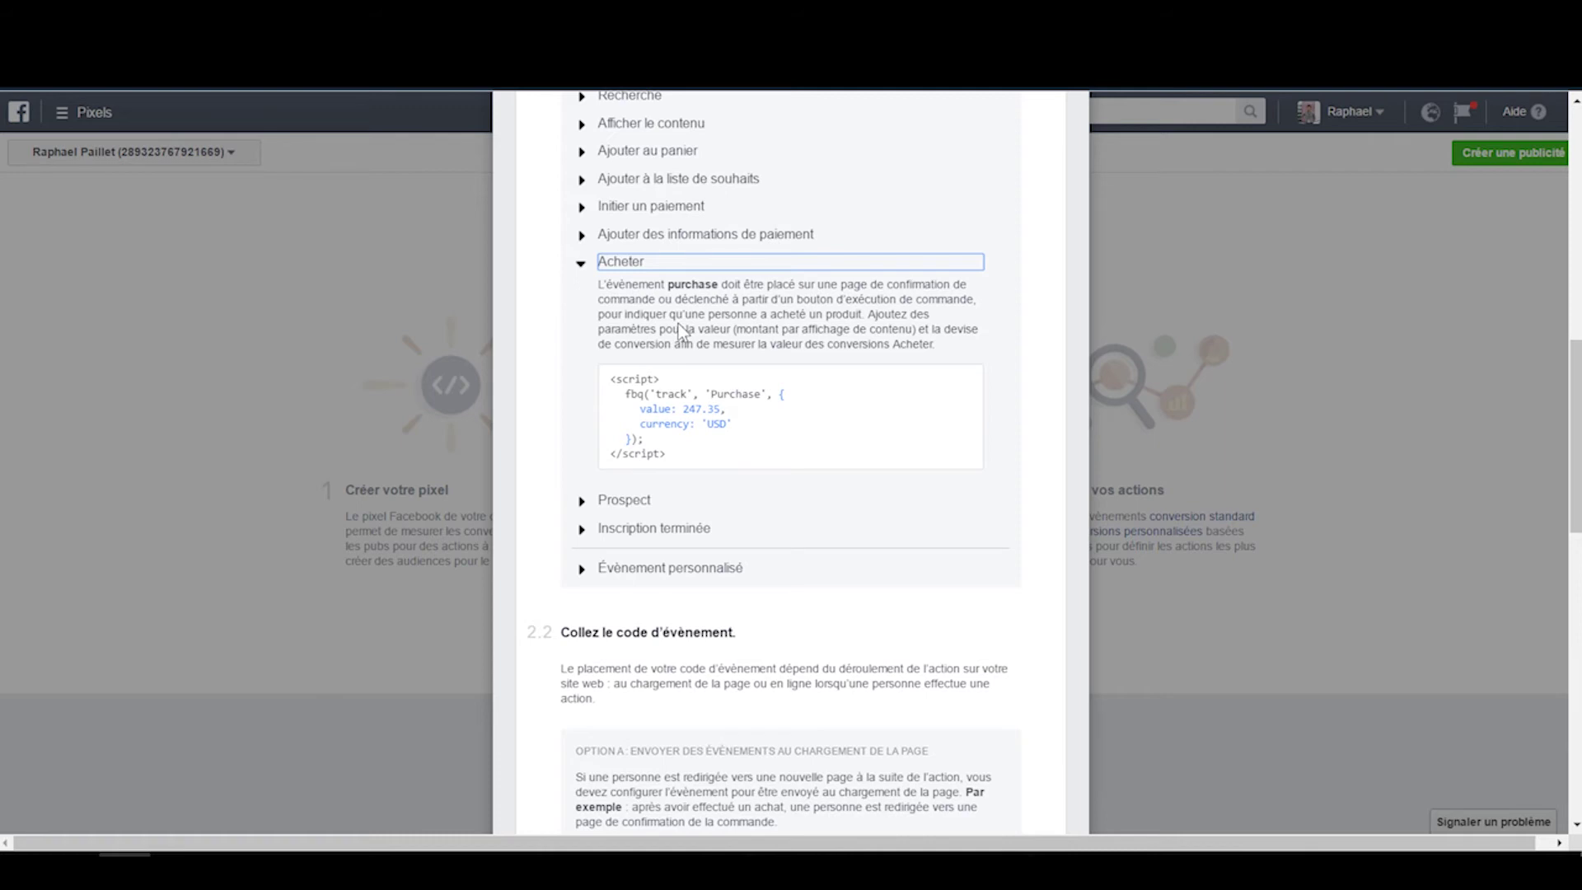
Expand the Prospect and Inscription terminée events to read their placement instructions and code
left_click(646, 499)
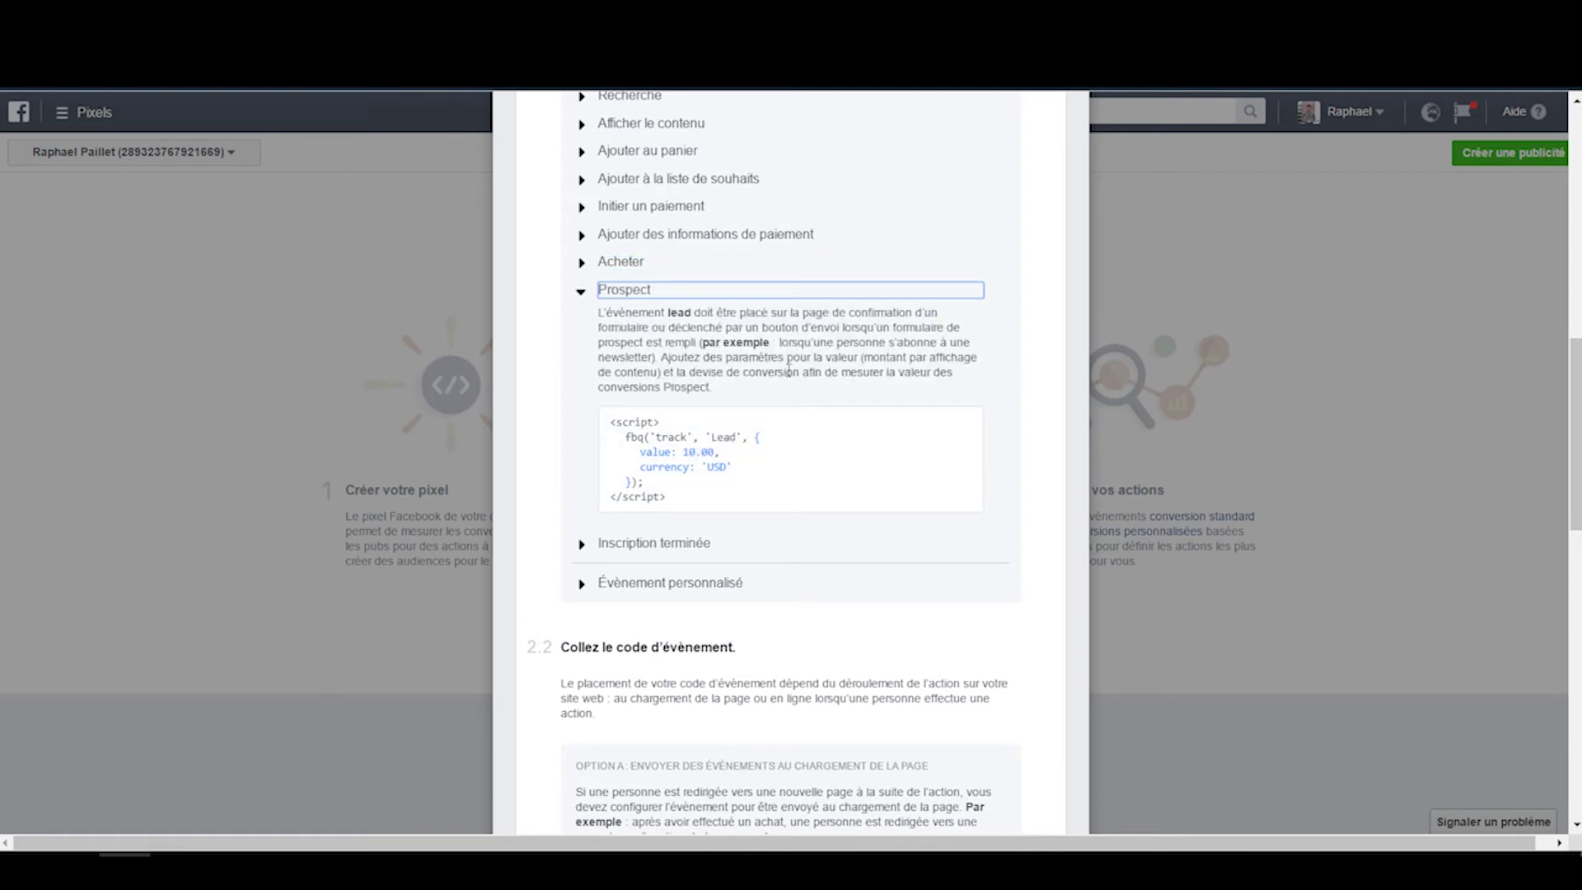
left_click(632, 544)
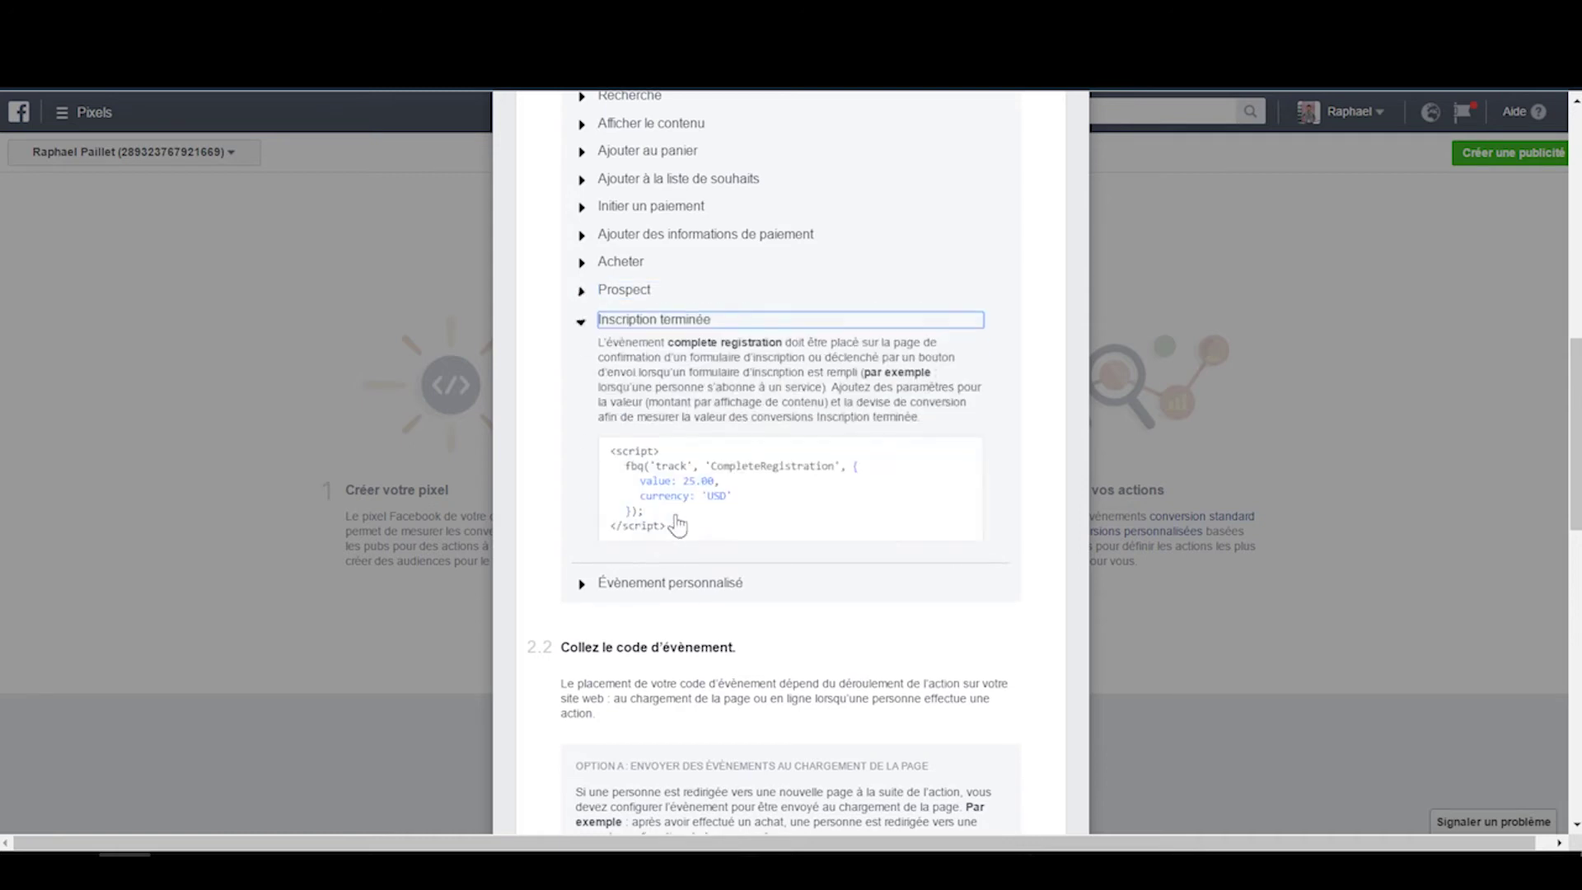
scroll(723, 612, "down", 1)
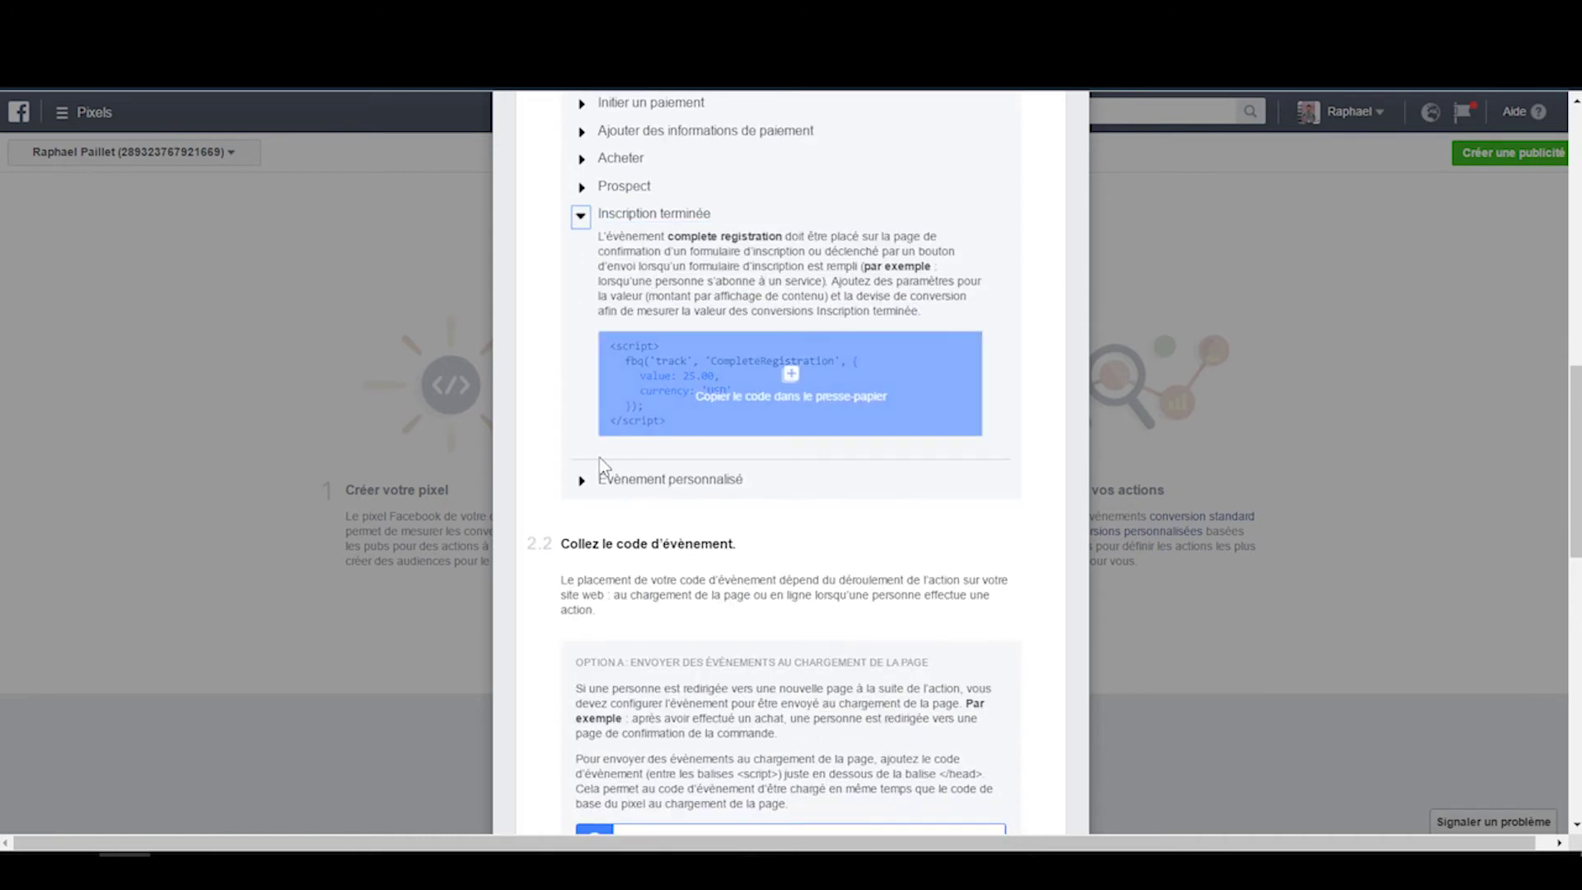
scroll(605, 458, "down", 1)
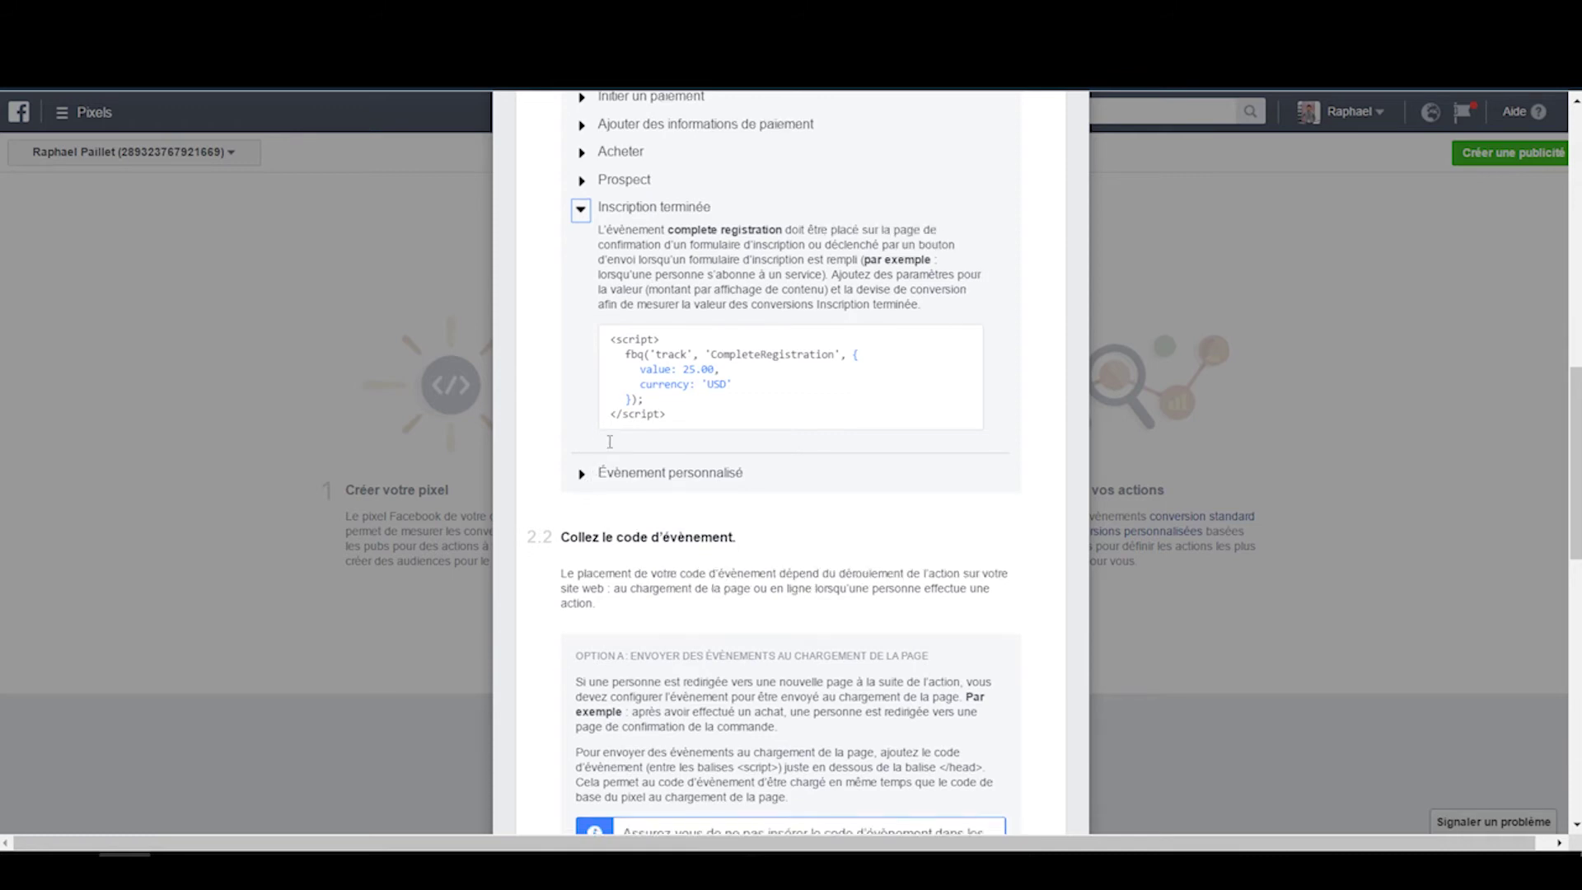
Expand Évènement personnalisé and examine its description and code template with the event name and parameter placeholders
left_click(598, 373)
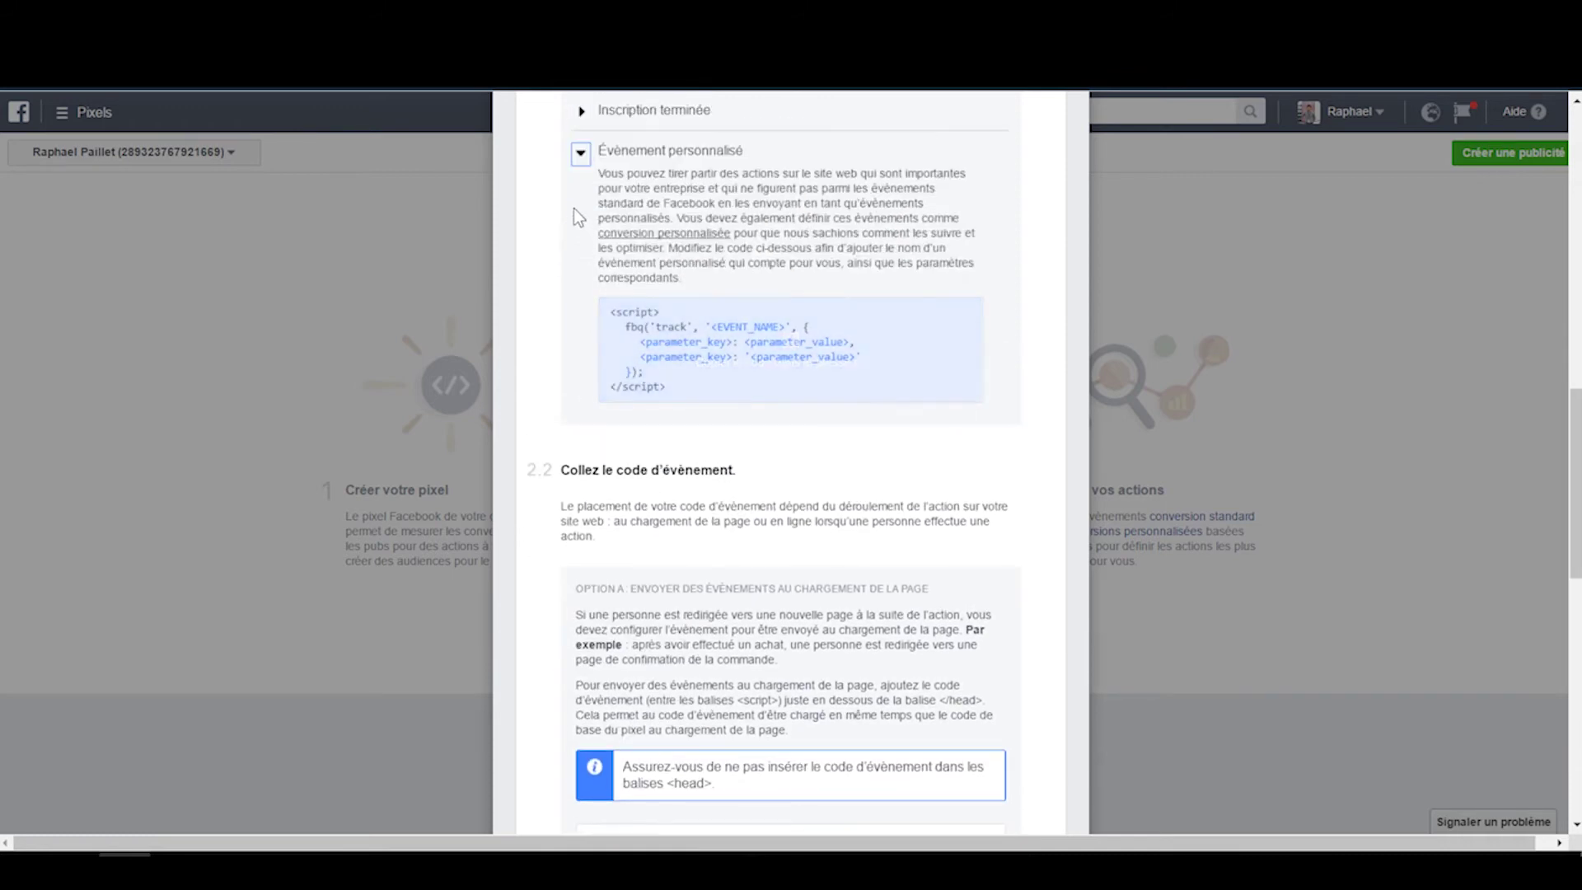
mouse_move(644, 328)
scroll(725, 453, "up", 1)
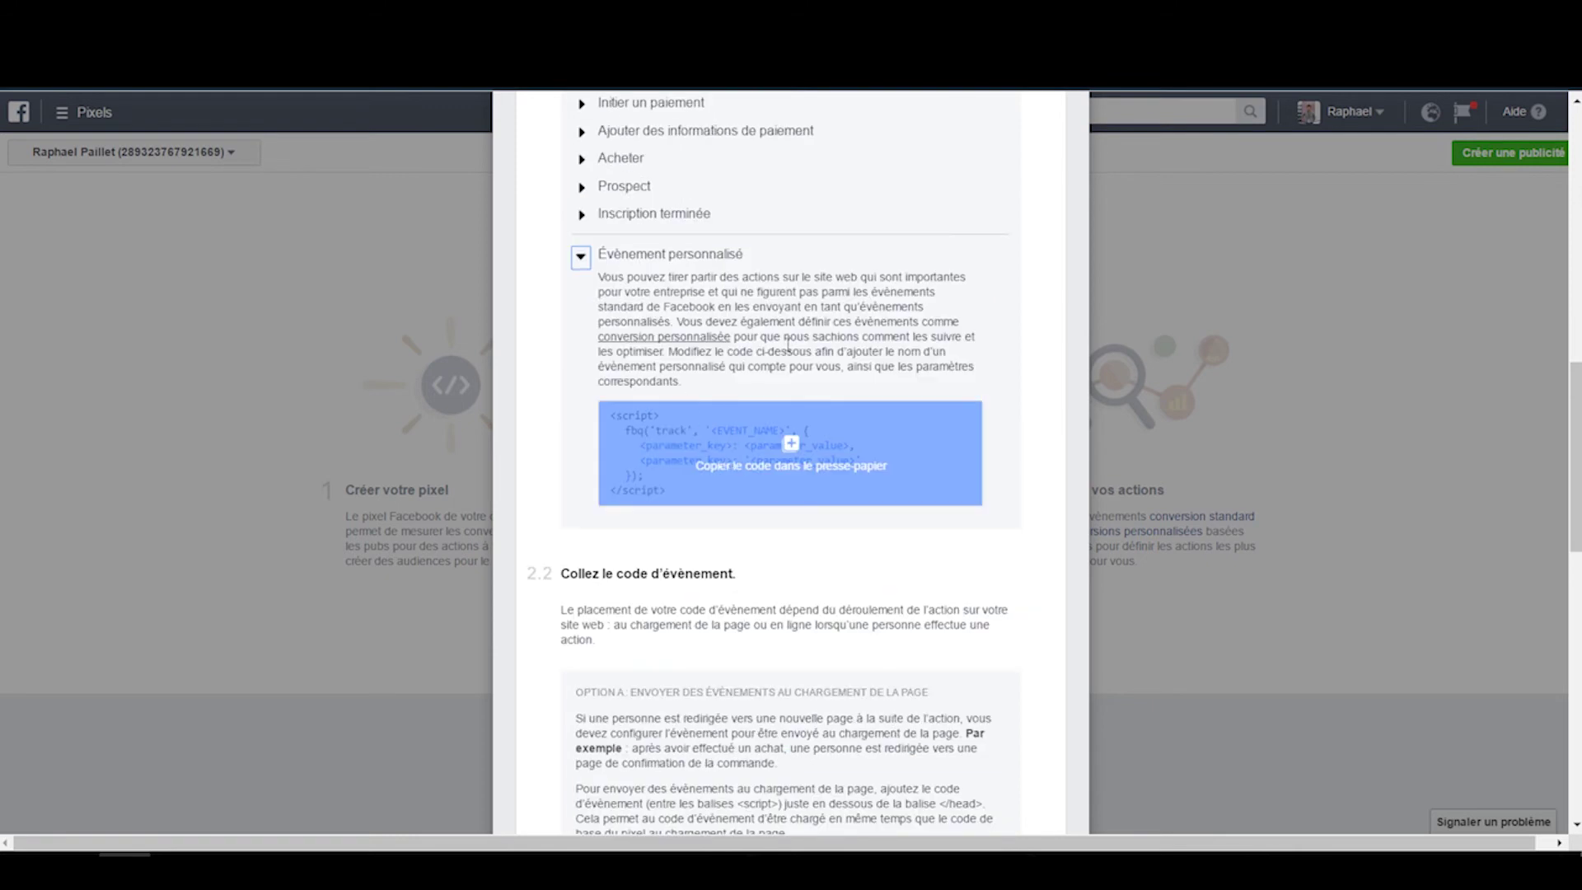
scroll(738, 374, "up", 2)
mouse_move(700, 681)
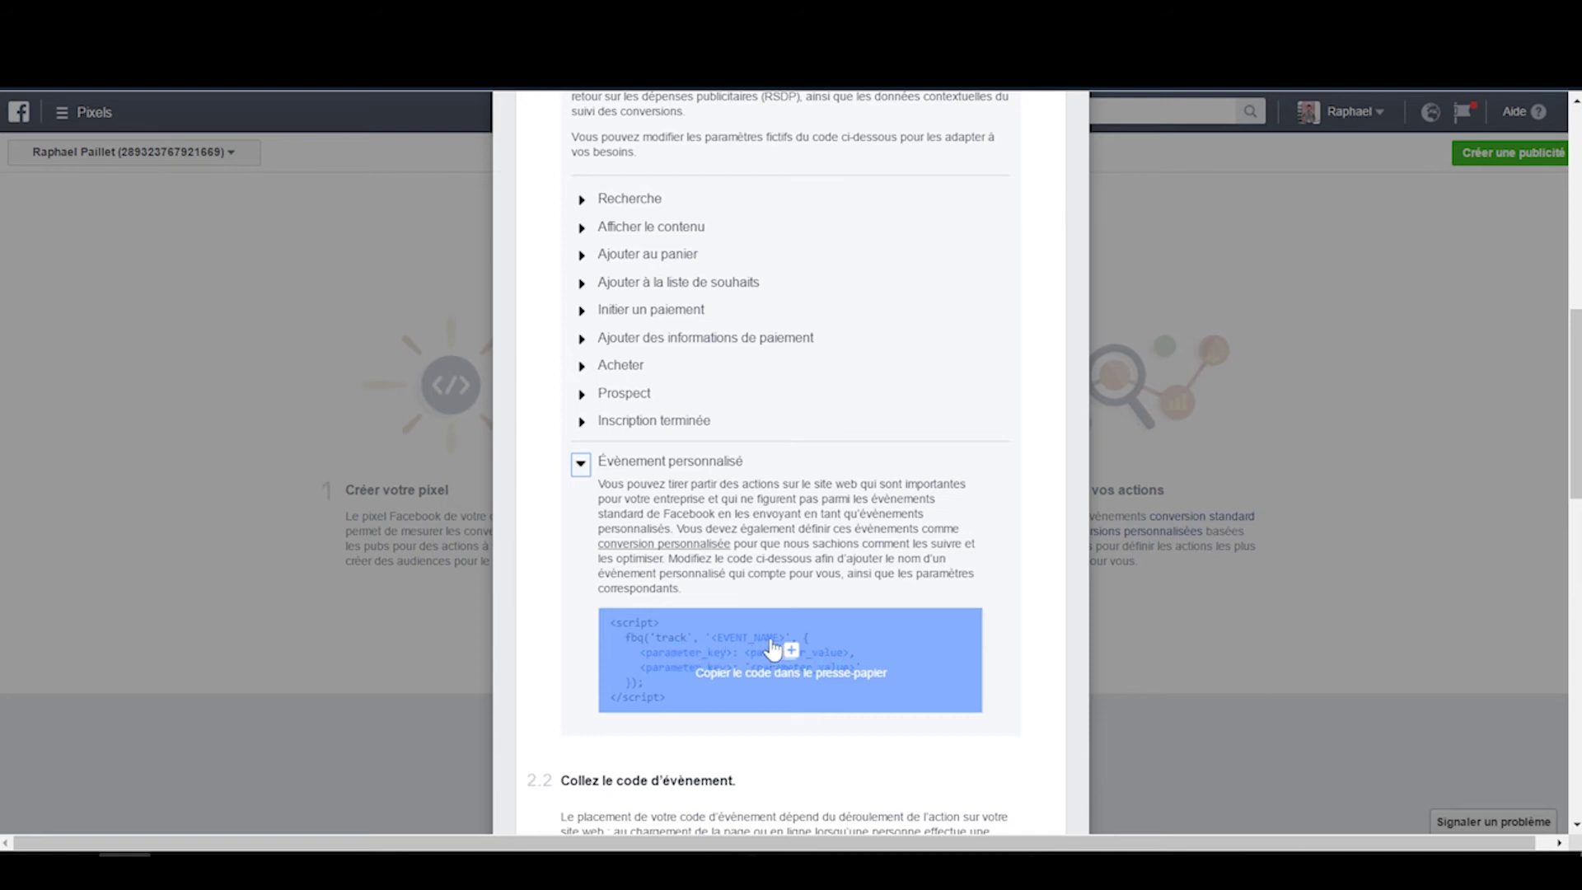
scroll(741, 604, "down", 2)
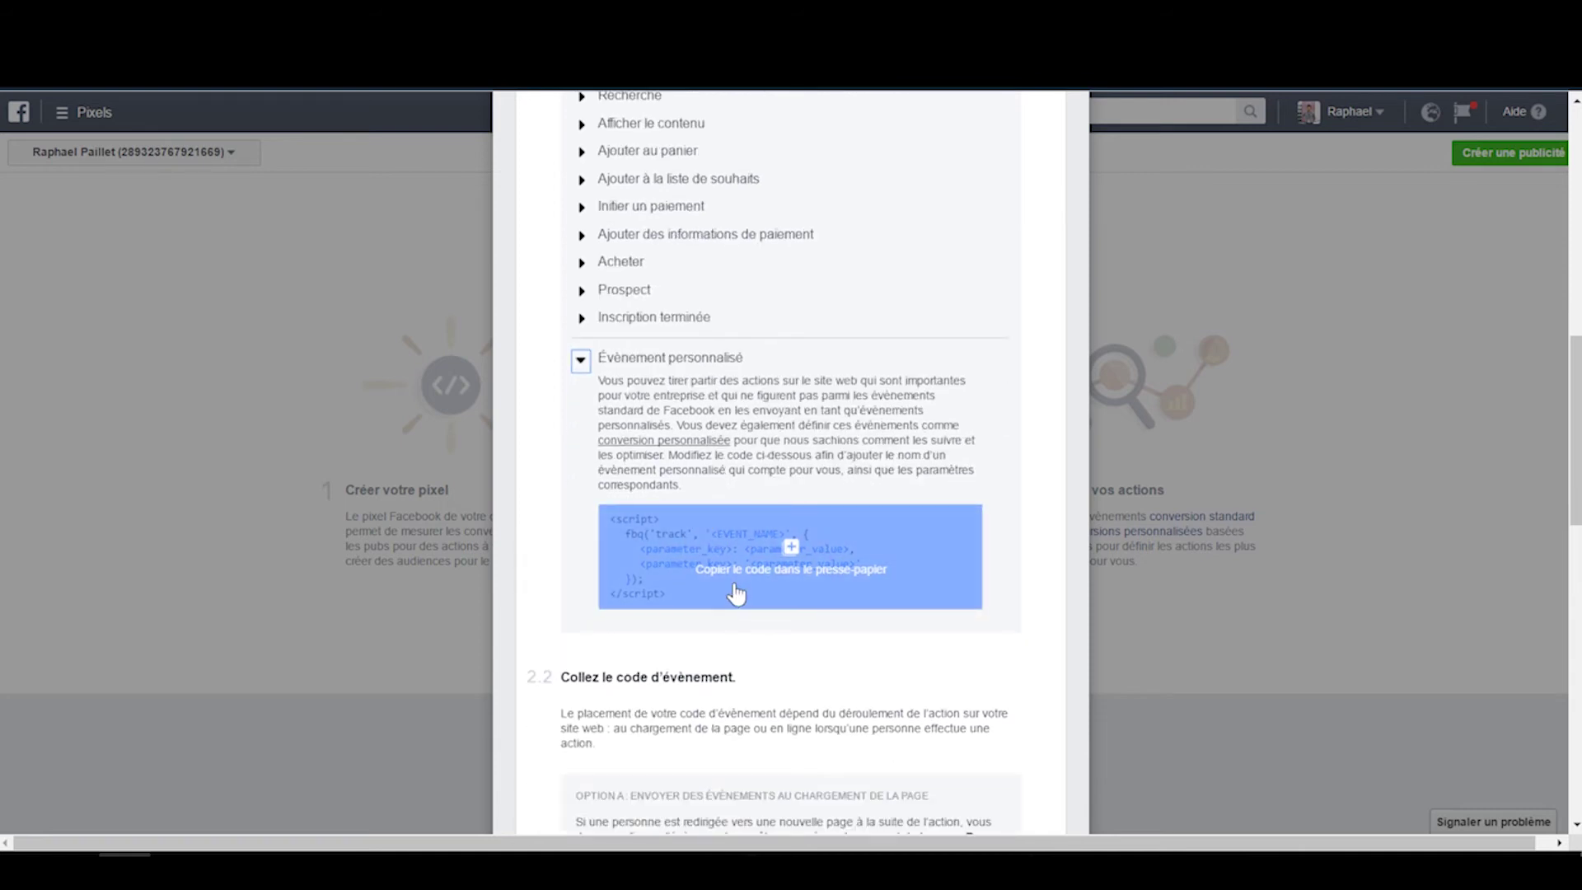
scroll(733, 581, "down", 4)
scroll(719, 492, "up", 2)
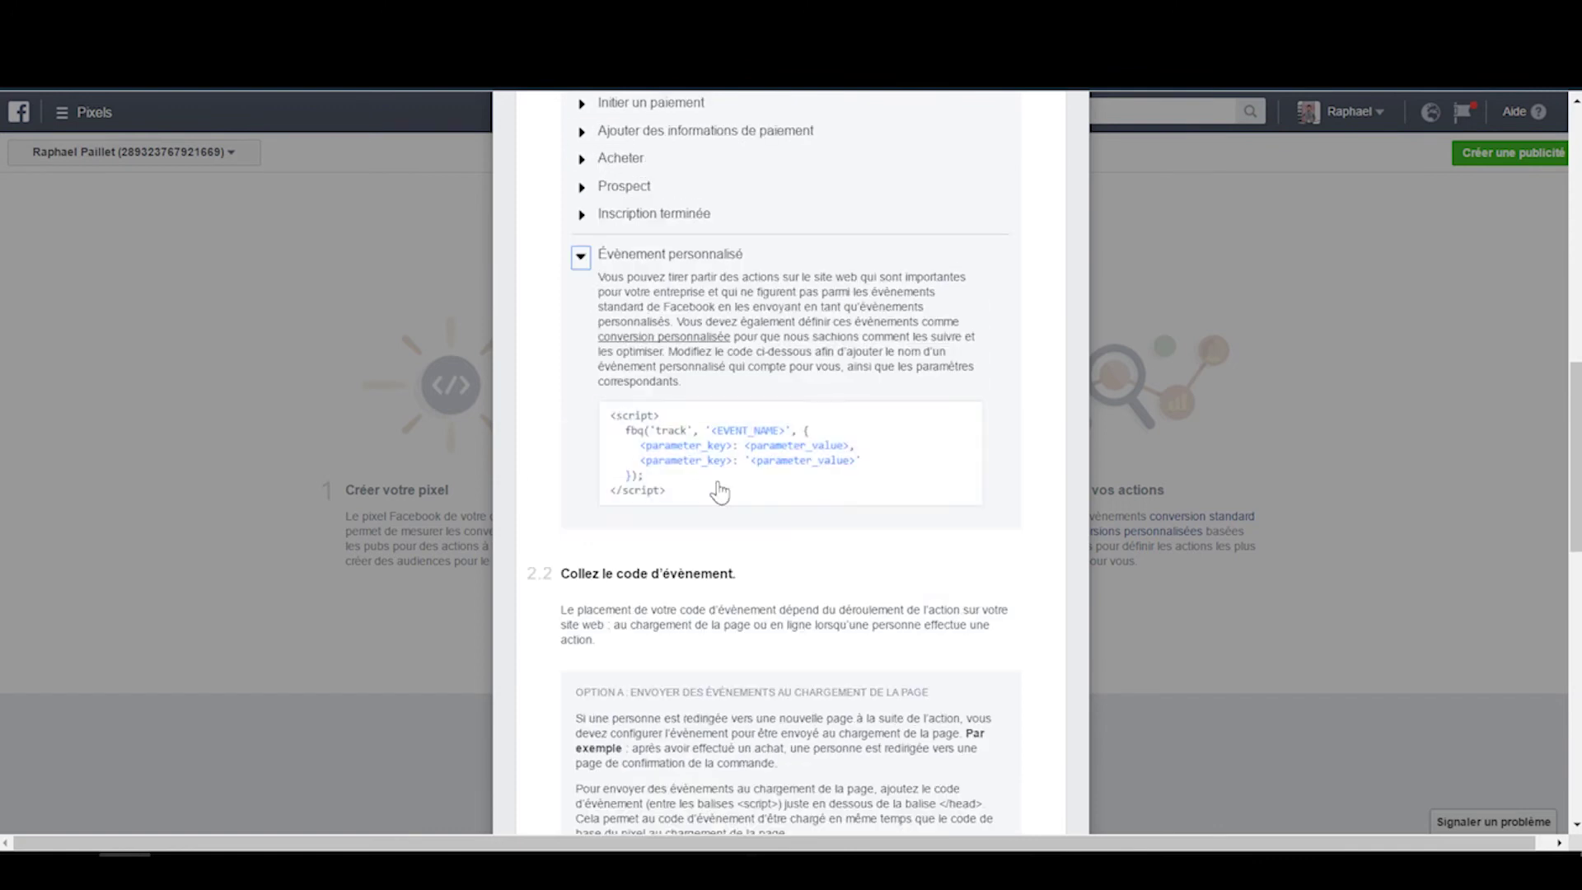
left_click(745, 446)
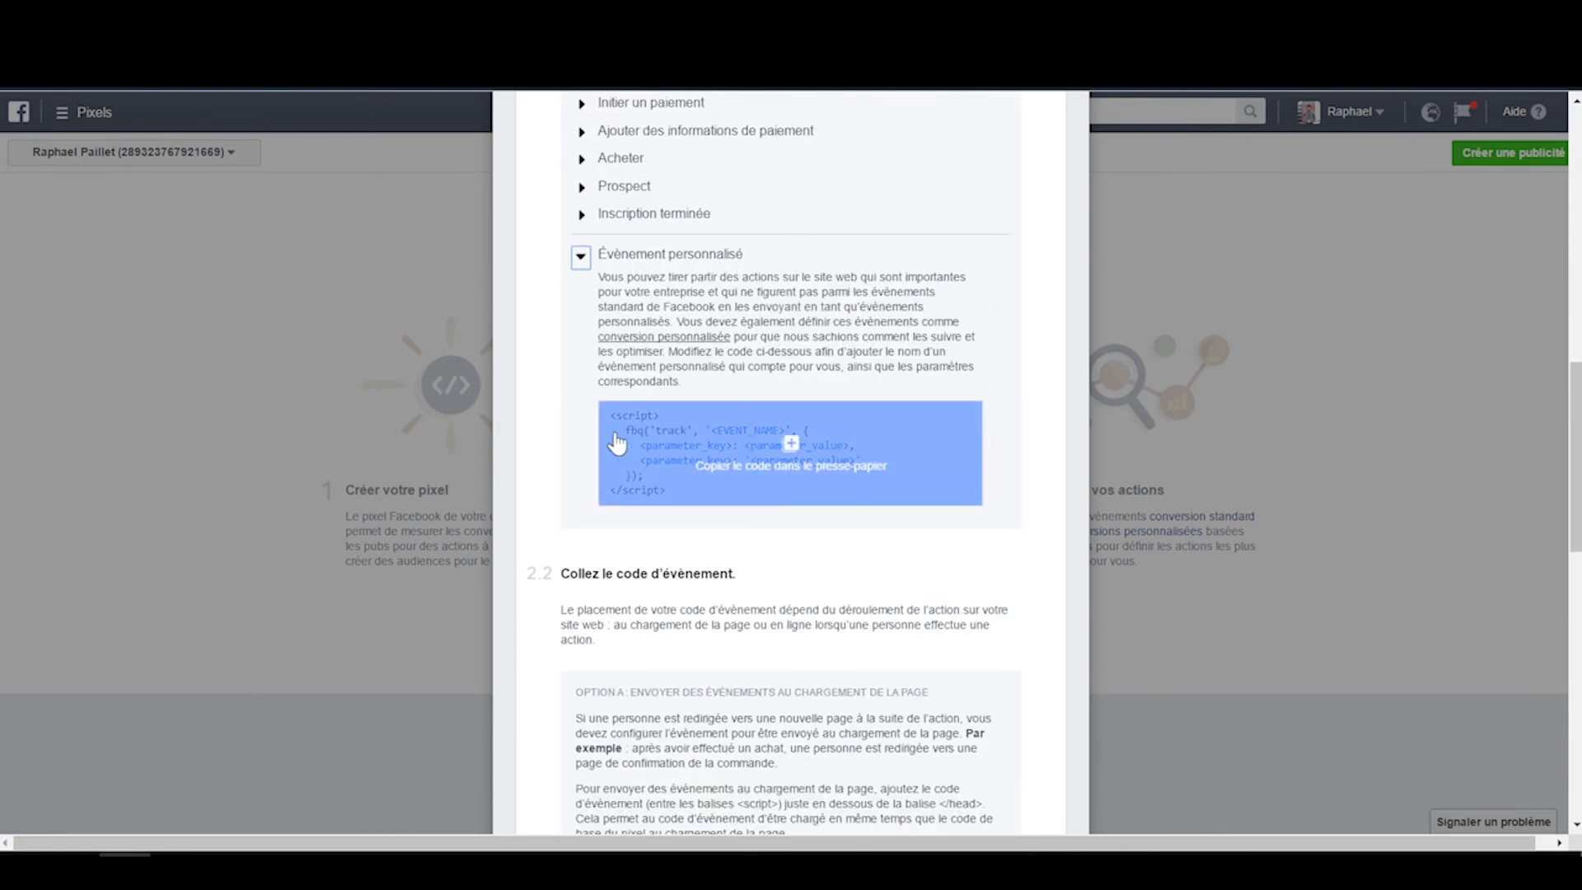
Examine the instructions for sending events on page load under Option A and copy its sample code
scroll(664, 514, "down", 2)
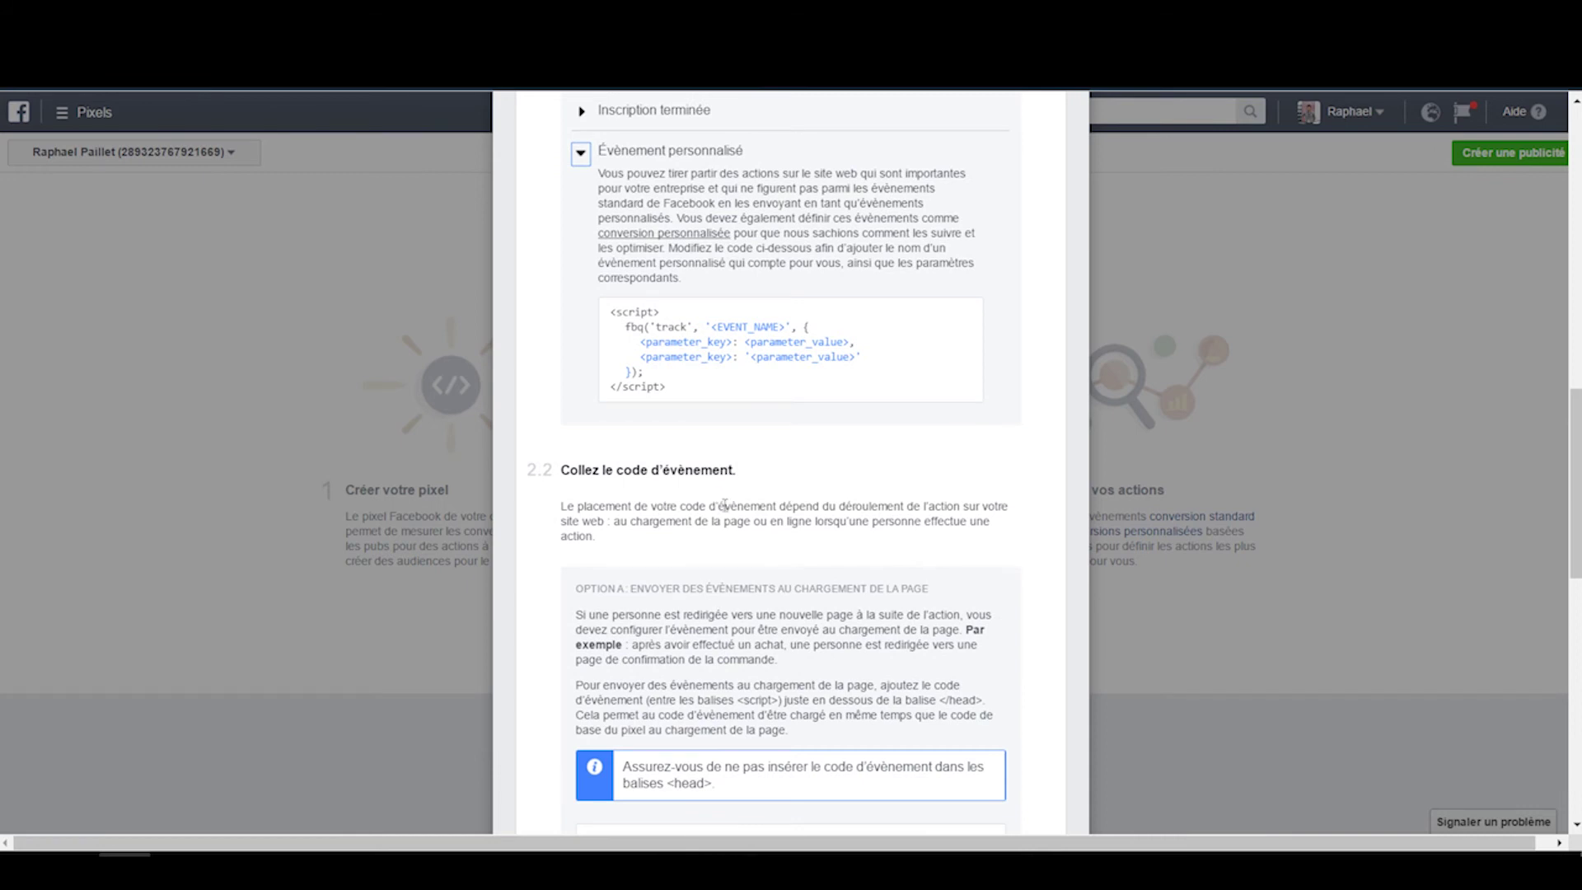
scroll(701, 486, "down", 2)
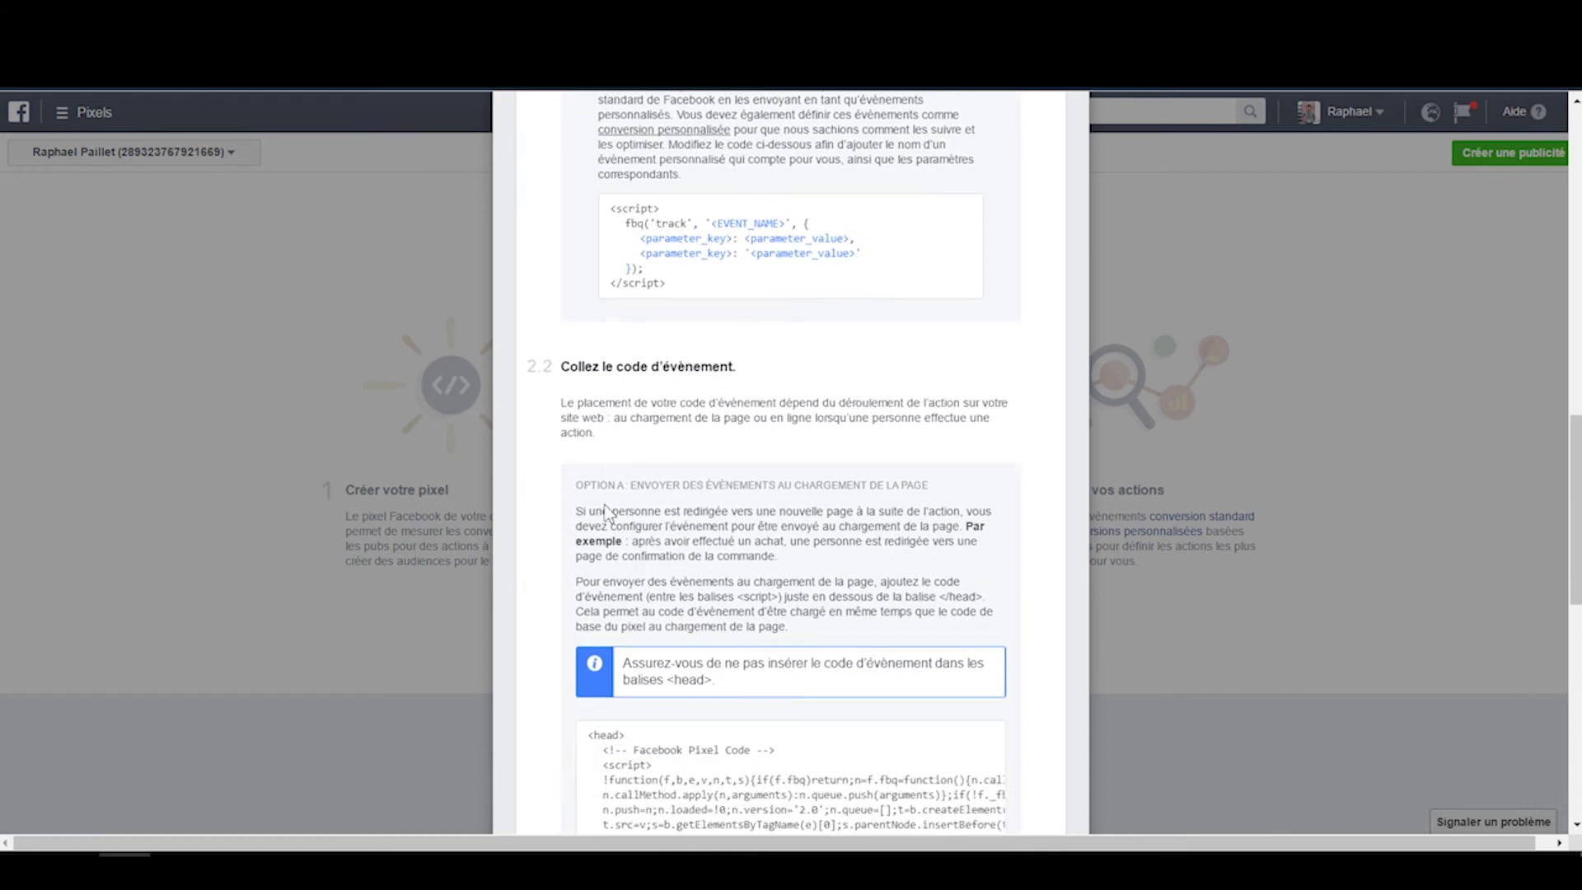
scroll(591, 513, "down", 4)
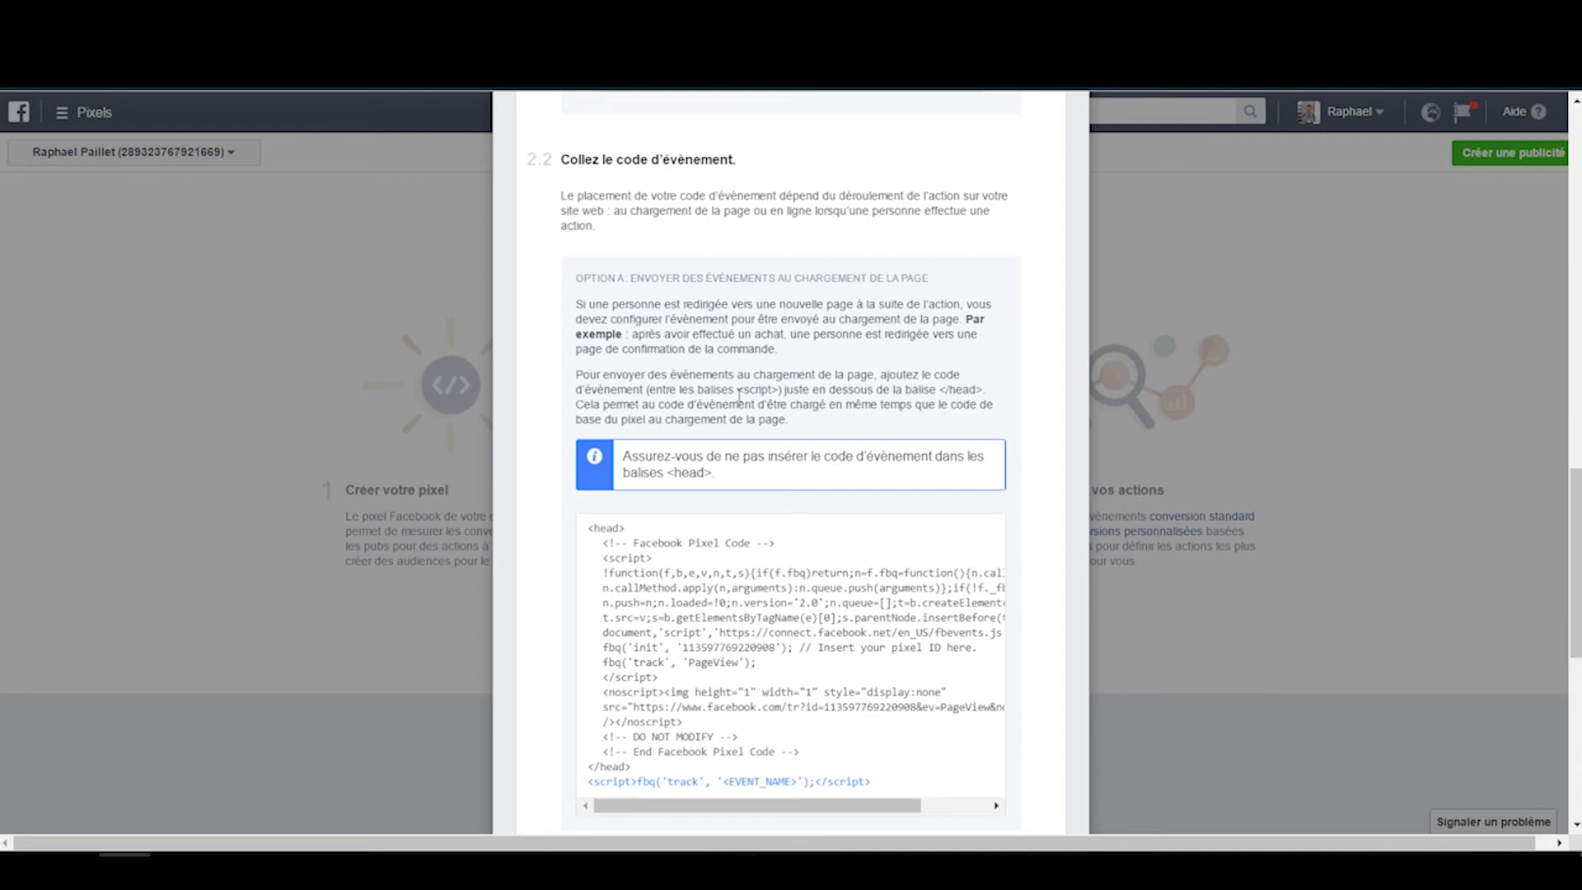
mouse_move(745, 647)
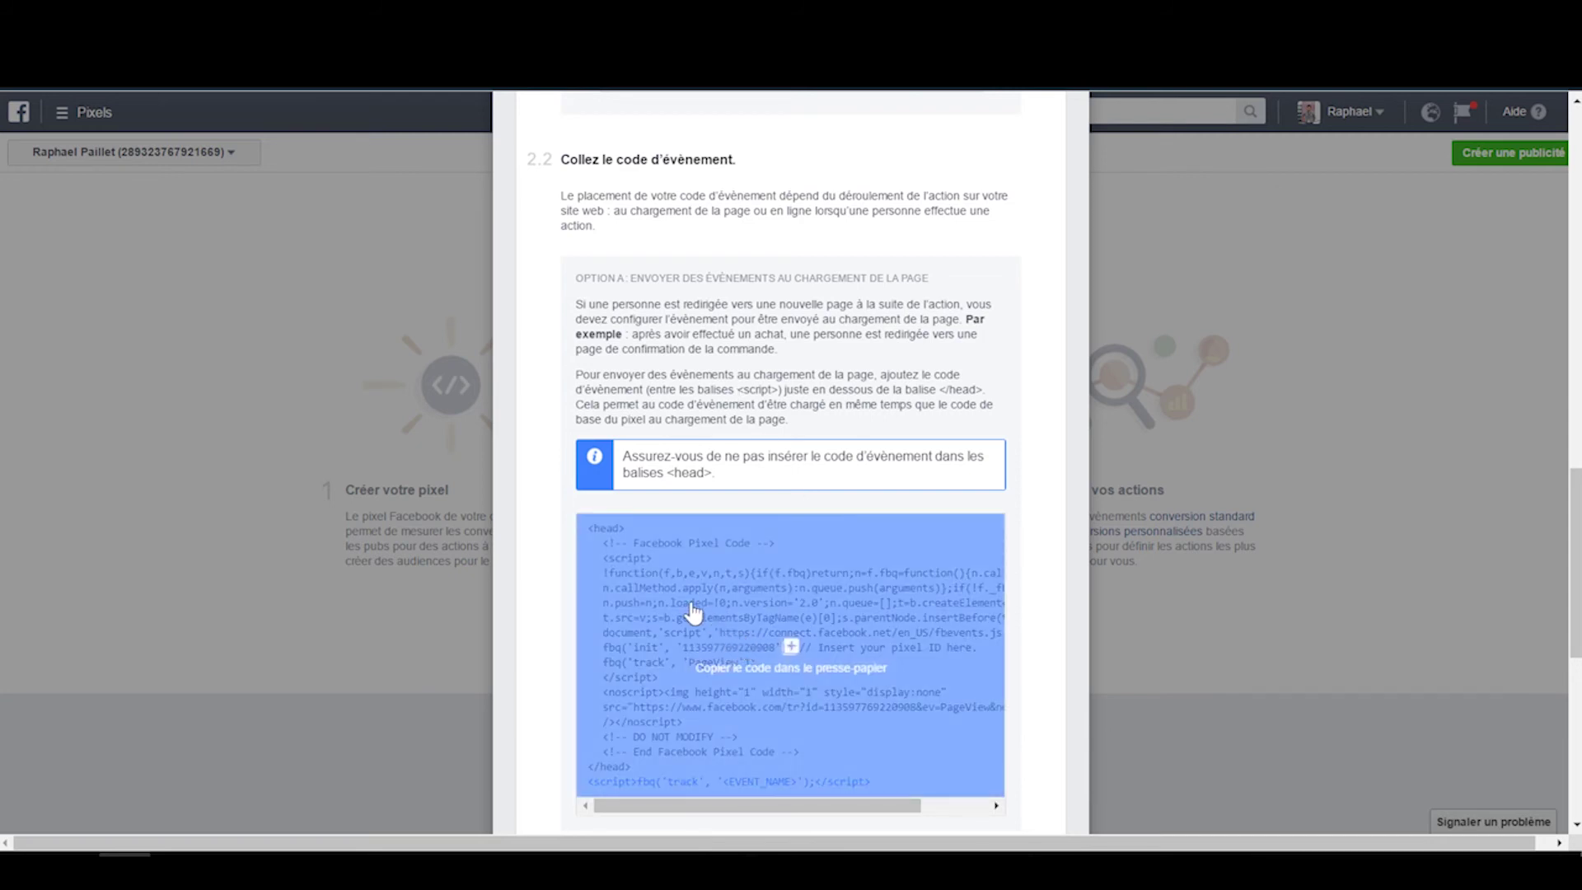
scroll(692, 612, "down", 1)
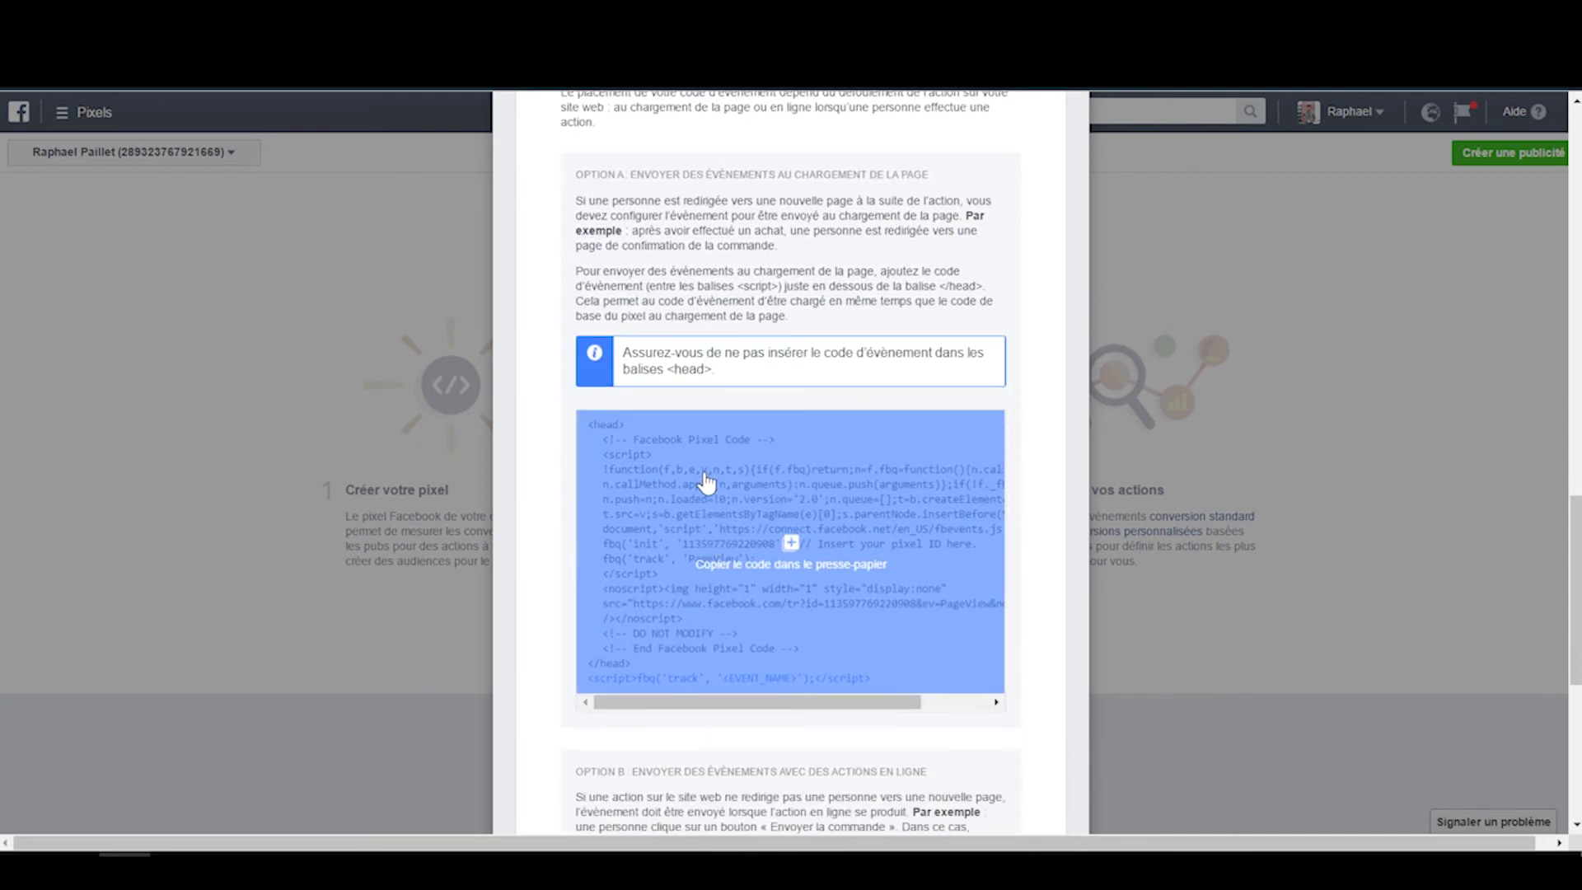
left_click(680, 450)
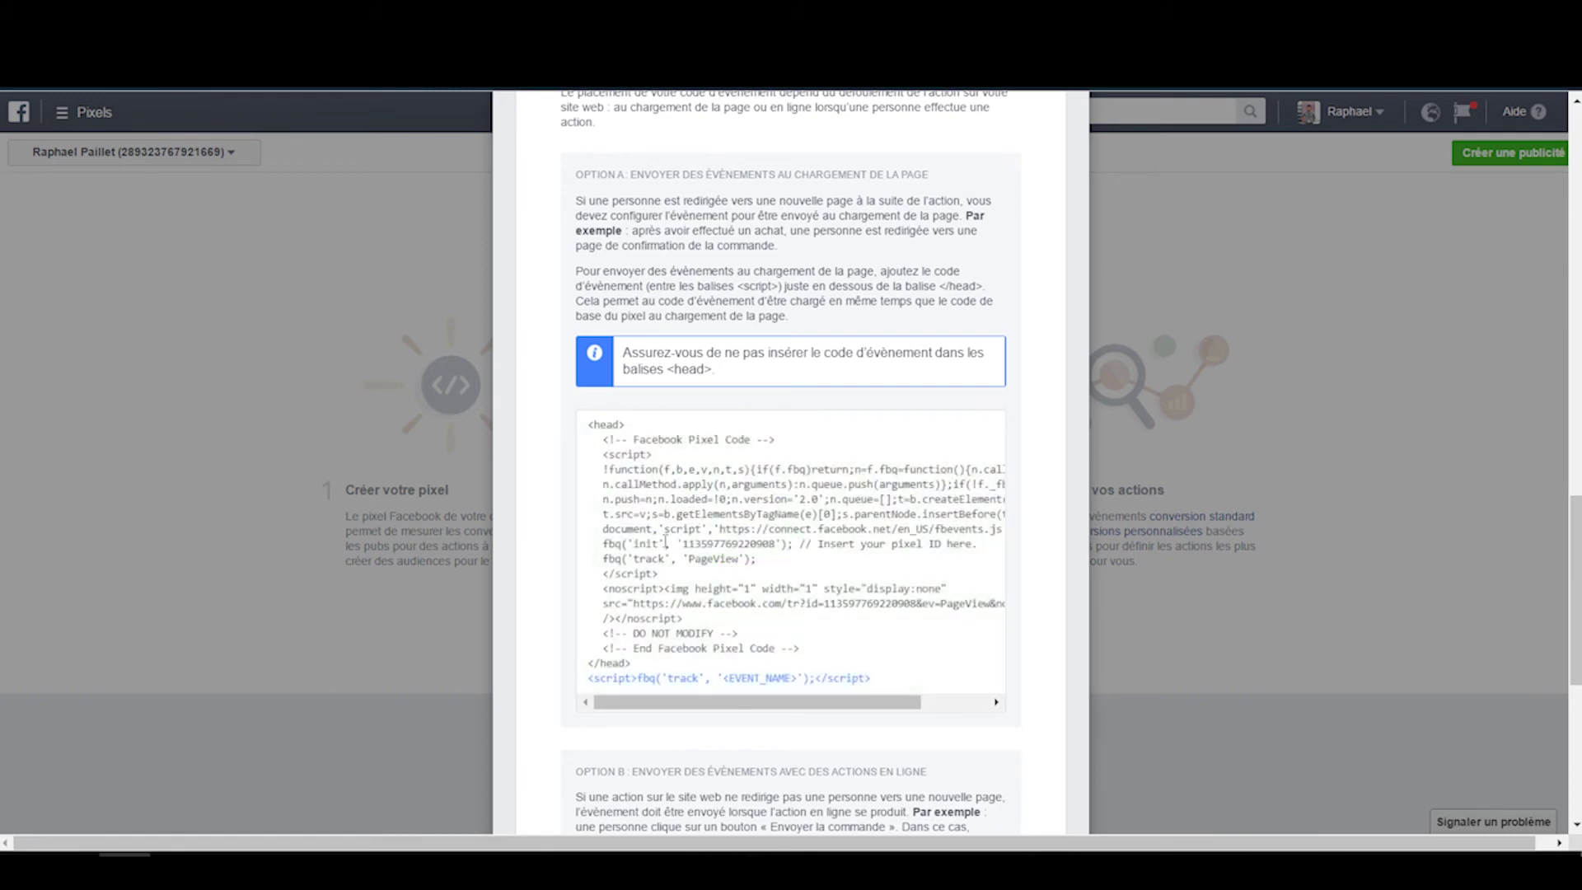
Expand the Acheter event and copy its Purchase event code
scroll(671, 543, "up", 1)
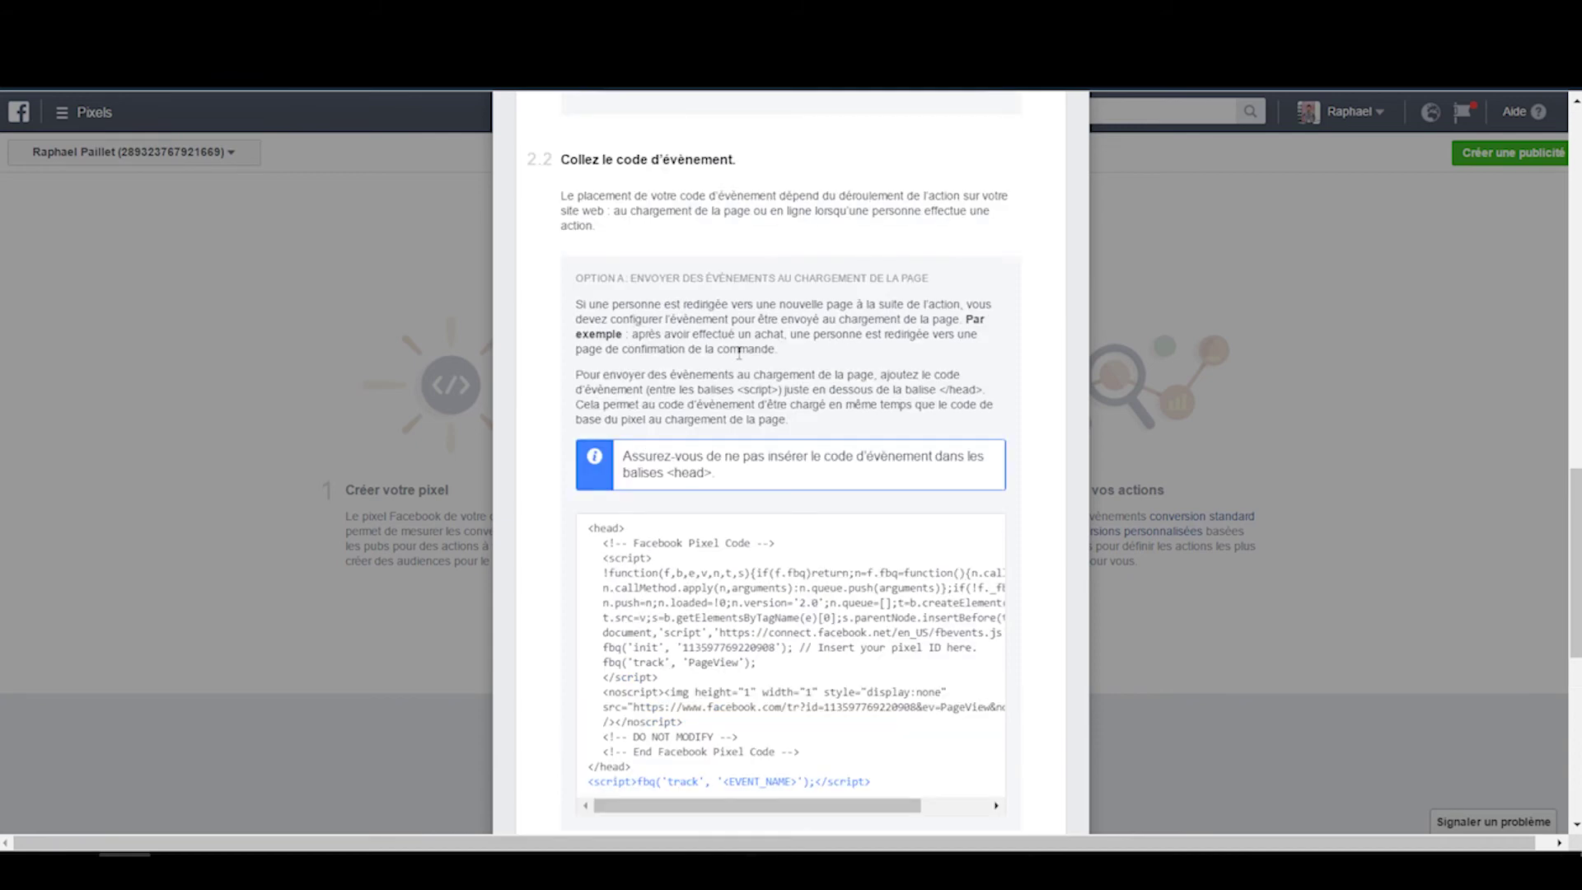
scroll(732, 402, "up", 3)
scroll(732, 403, "up", 2)
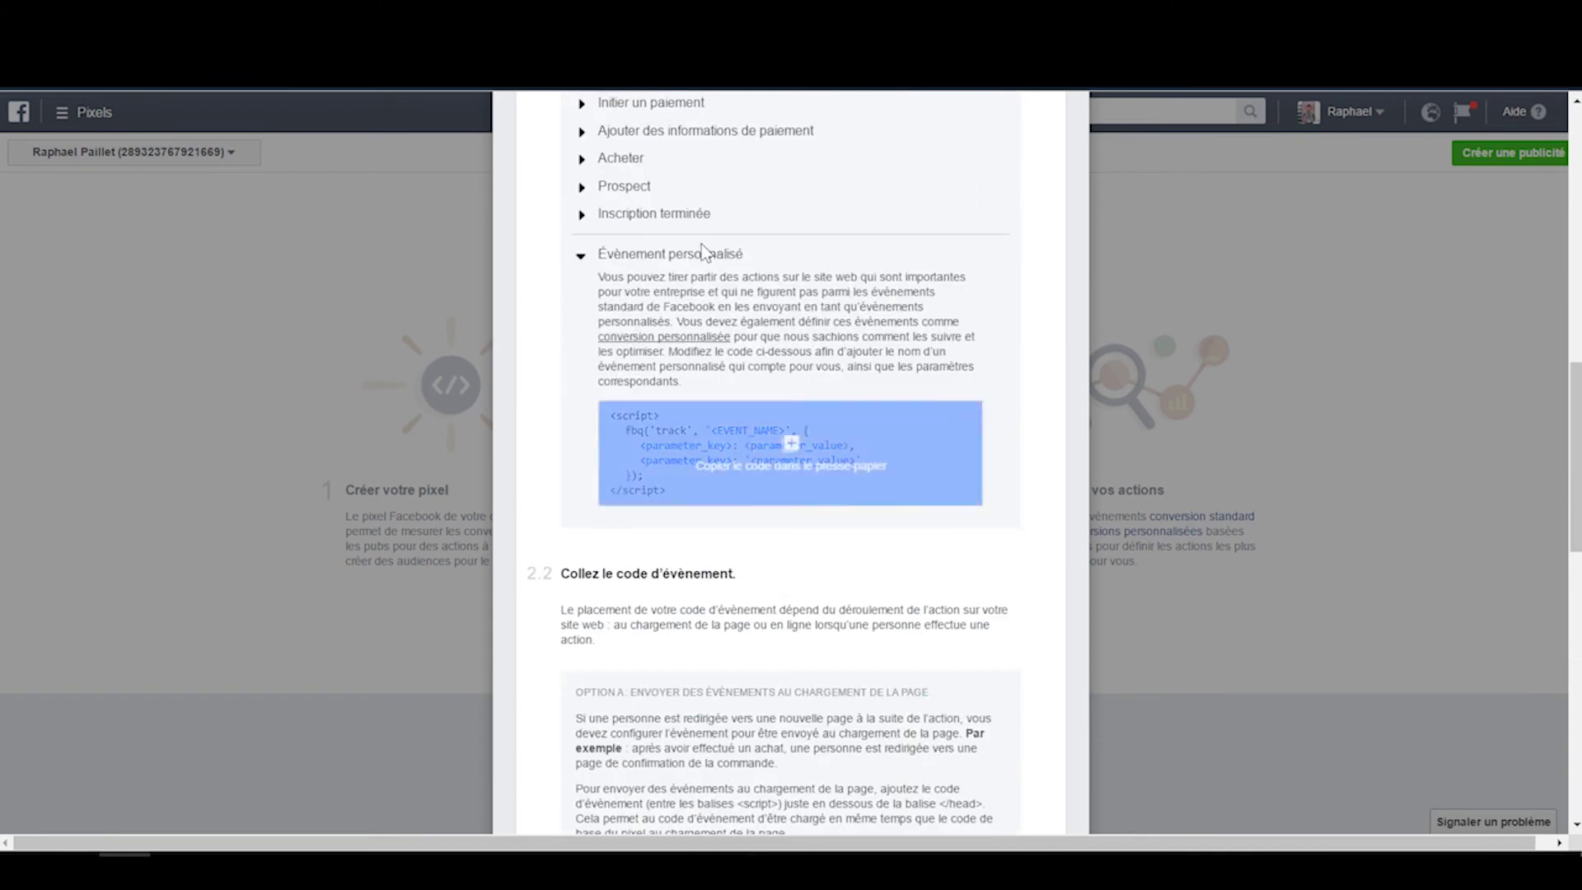
scroll(593, 280, "up", 1)
left_click(581, 264)
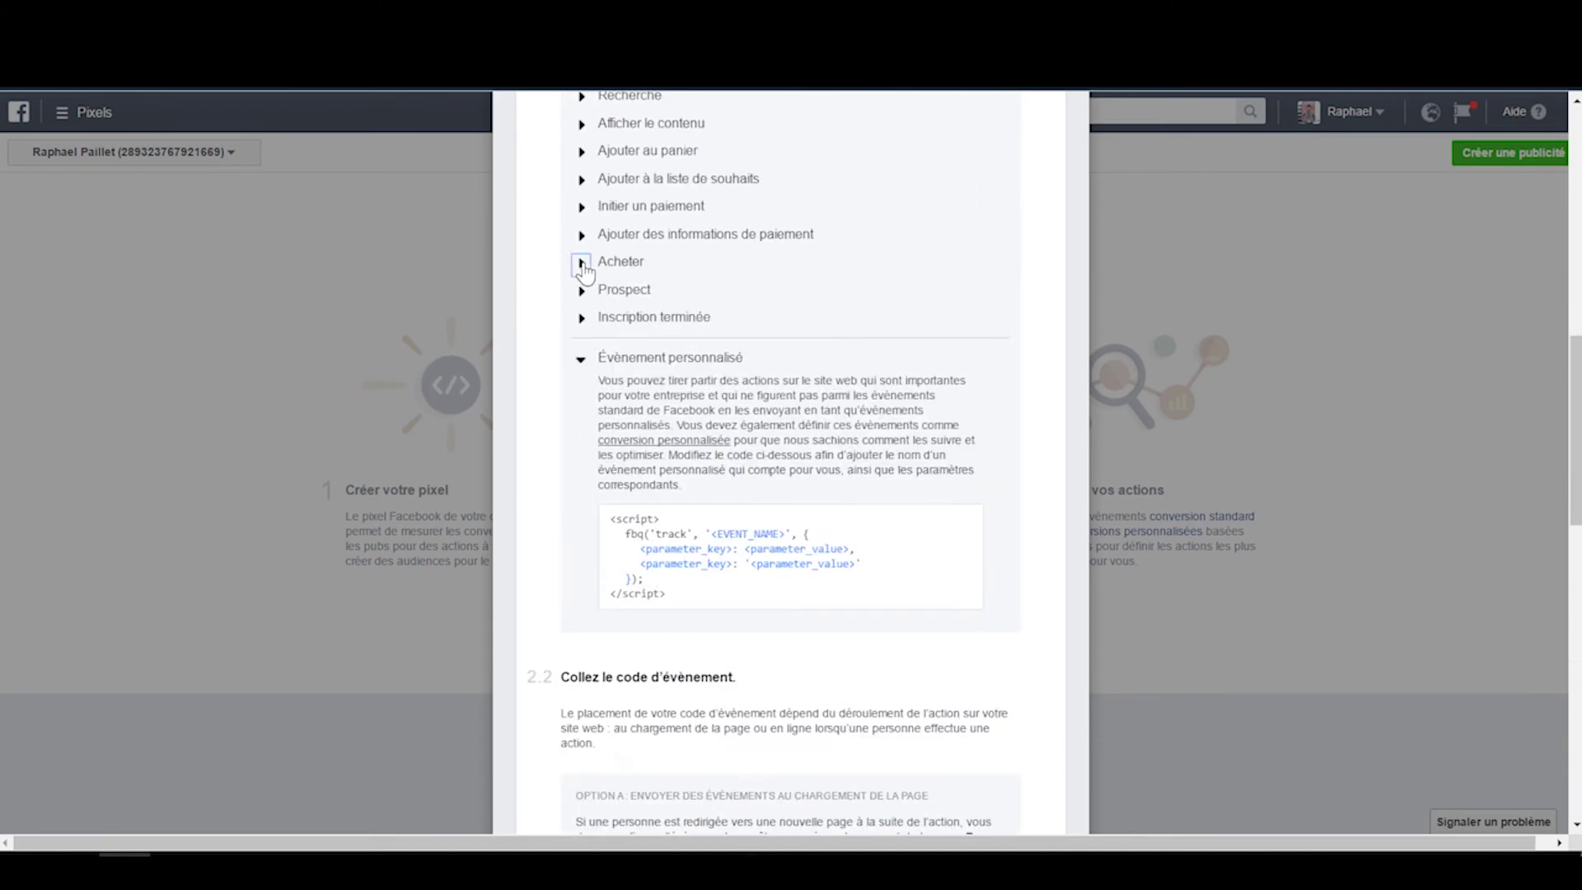
mouse_move(670, 452)
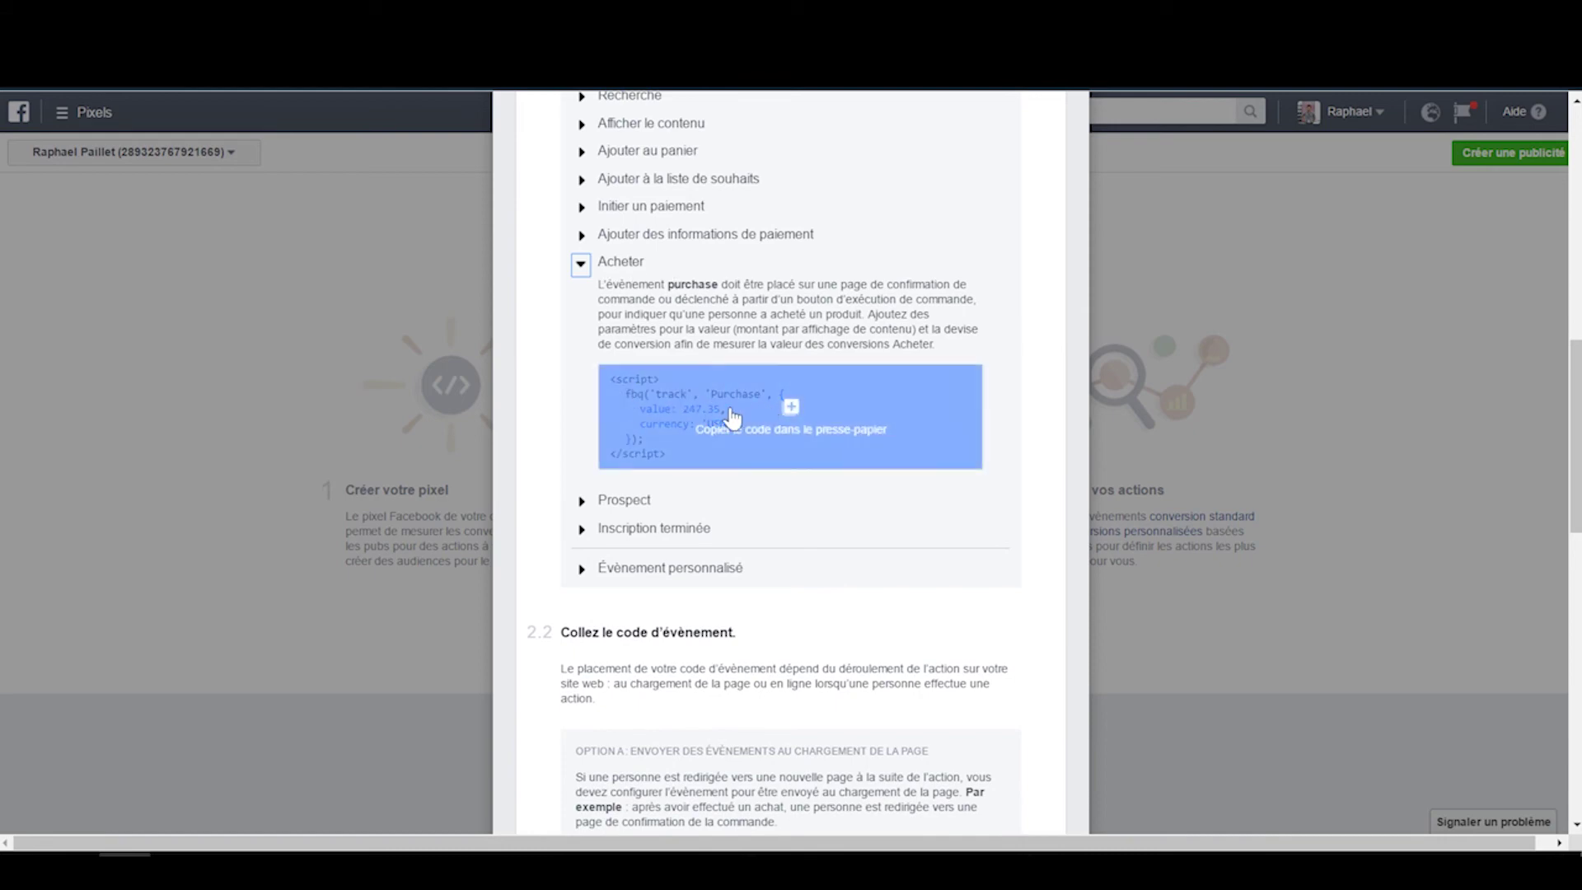
left_click(699, 410)
Review where to paste the event code under Option A for page load and Option B for inline actions
scroll(751, 414, "down", 1)
scroll(745, 428, "down", 5)
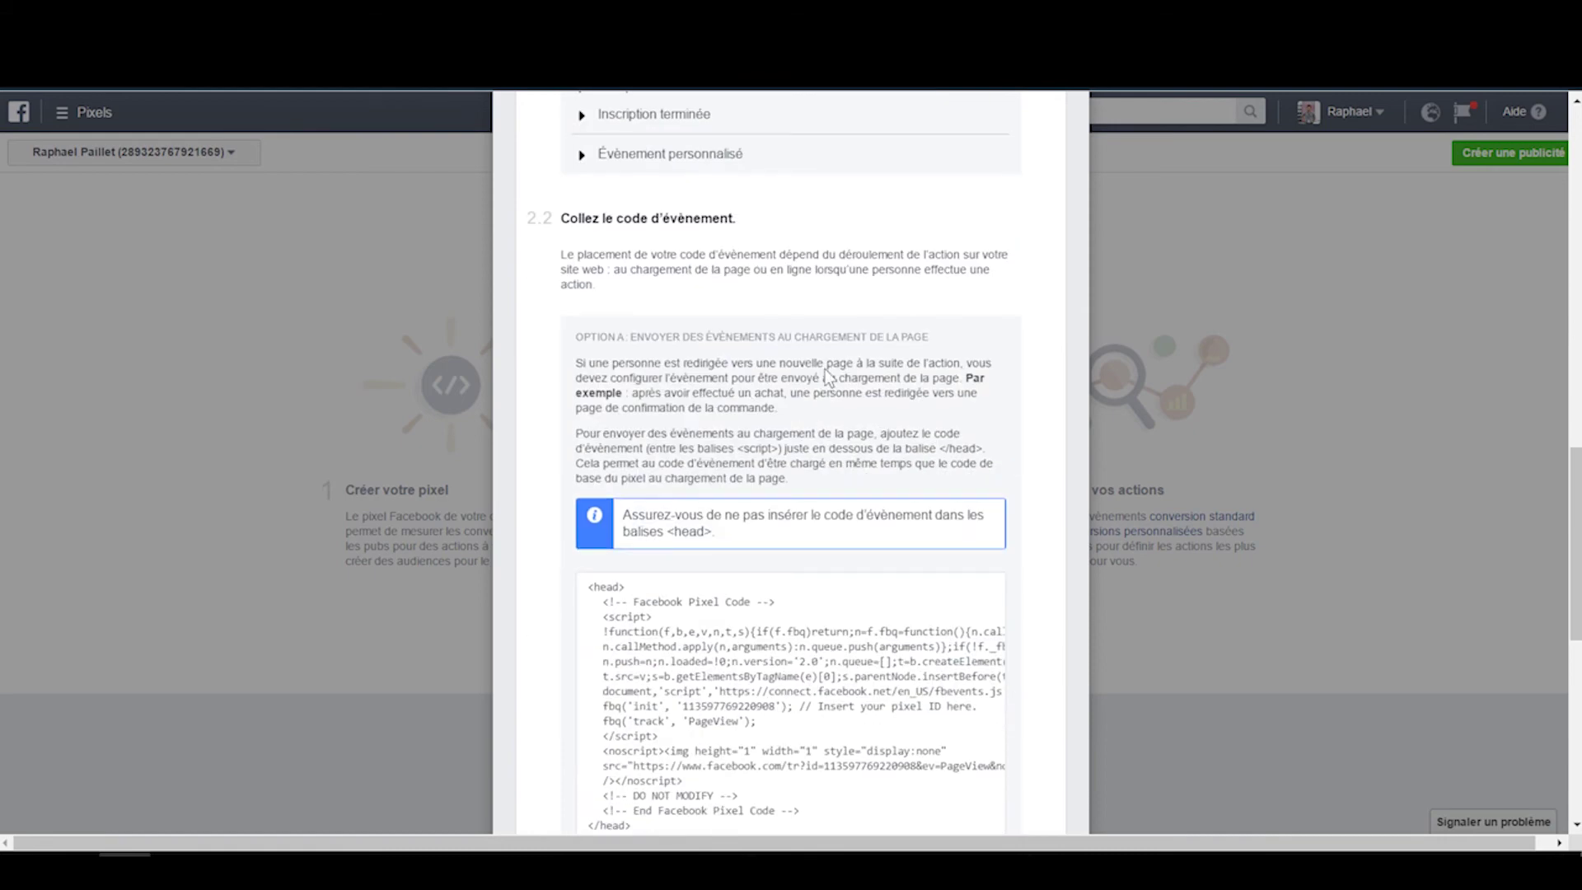
scroll(651, 488, "down", 2)
mouse_move(651, 489)
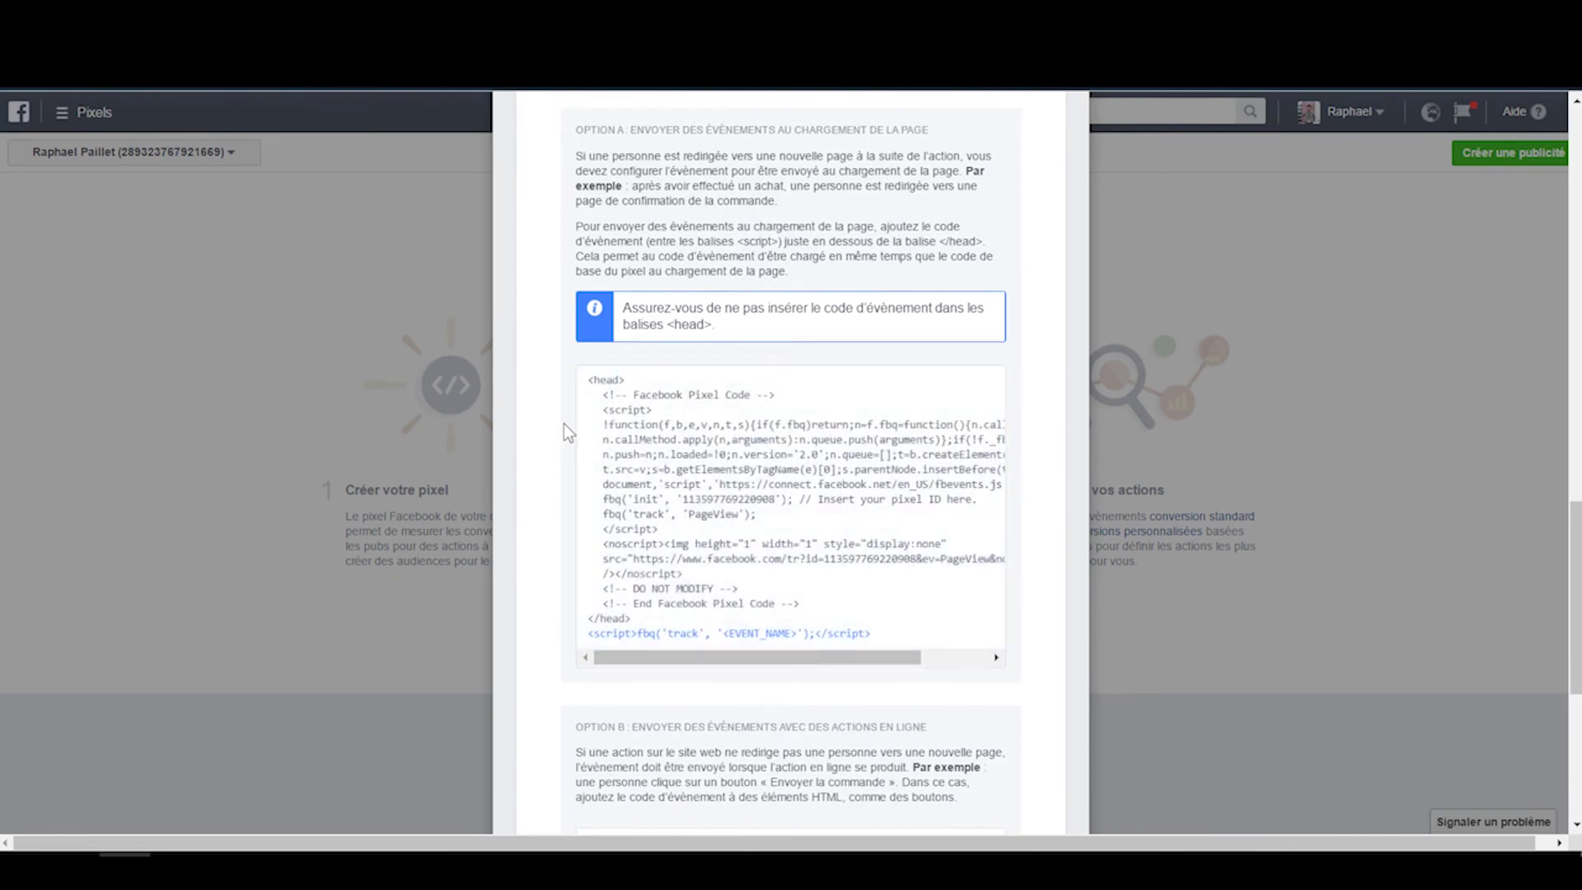
mouse_move(623, 424)
scroll(575, 528, "down", 5)
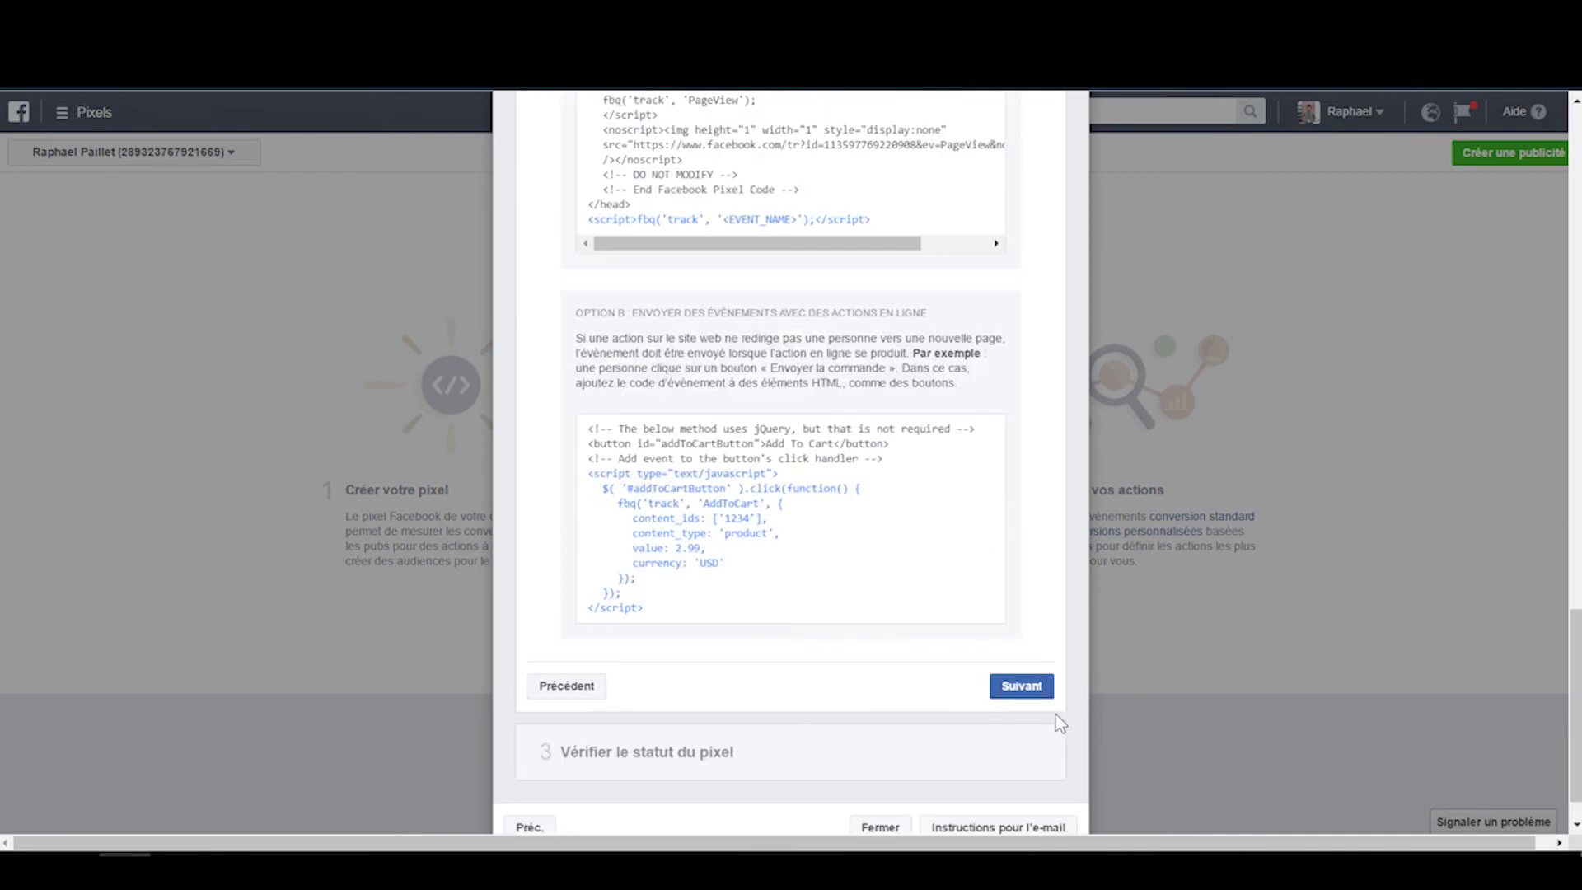
Continue to Vérifier le statut du pixel and highlight the instructions for checking the pixel's status
left_click(1021, 687)
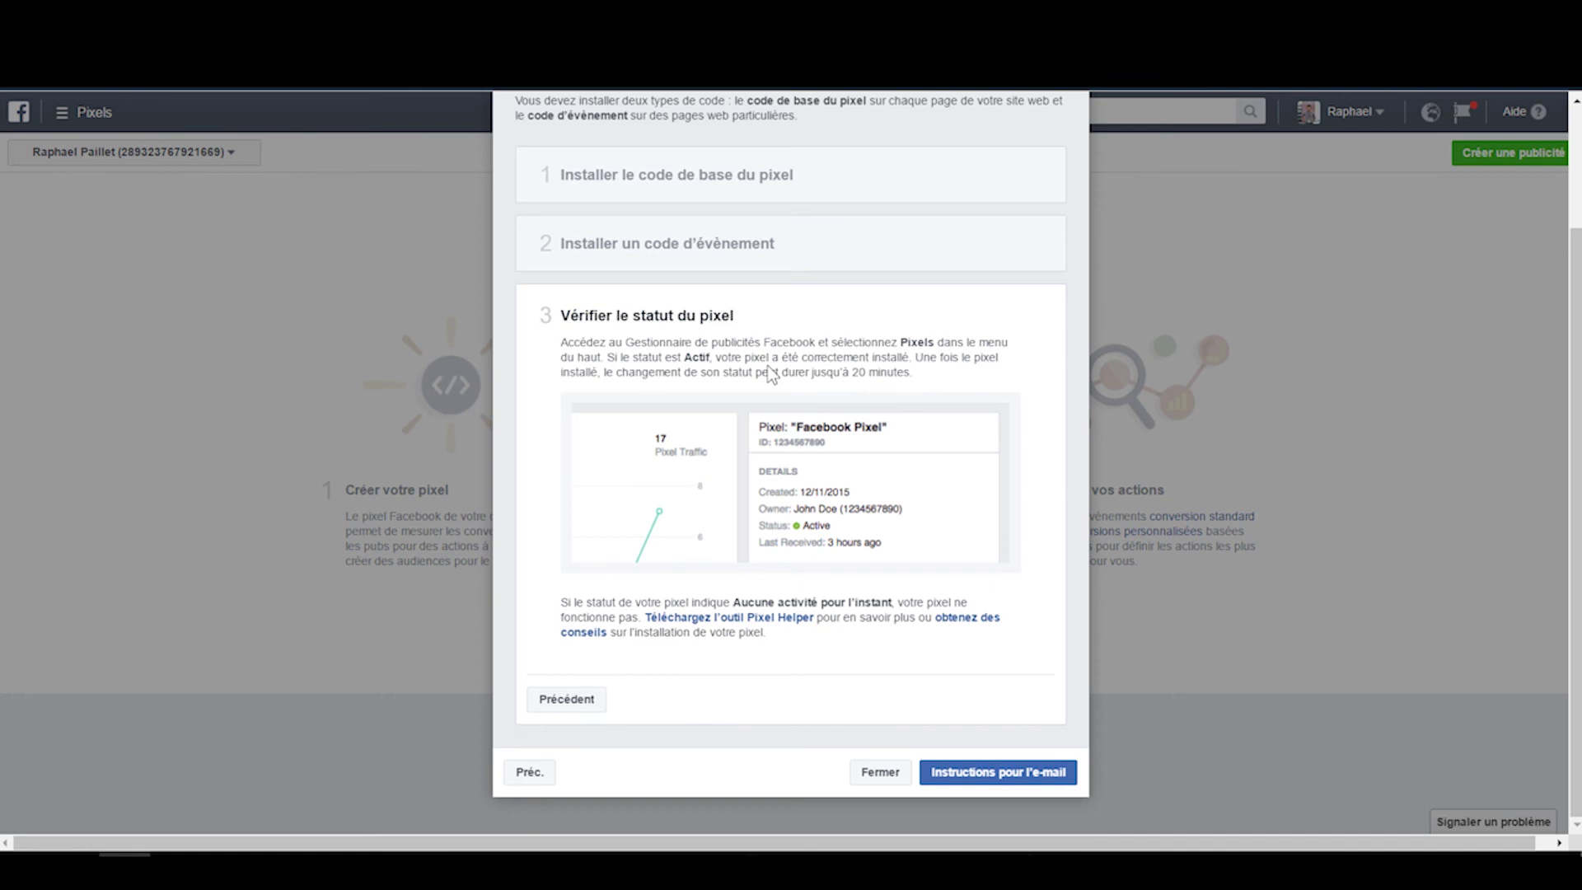
left_click_drag(649, 342, 997, 410)
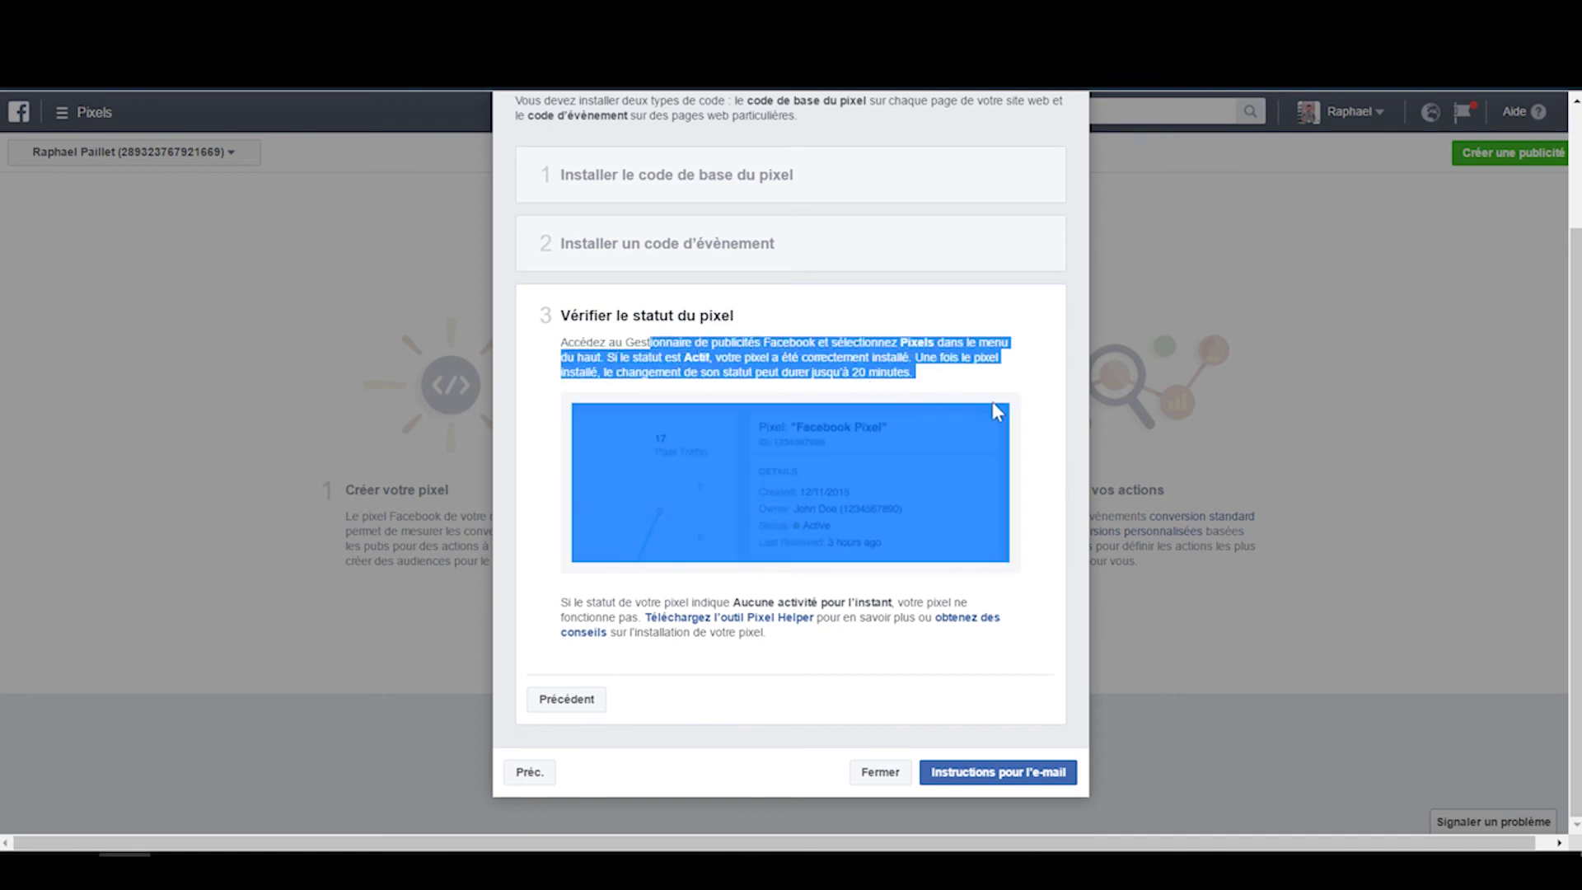
left_click(947, 369)
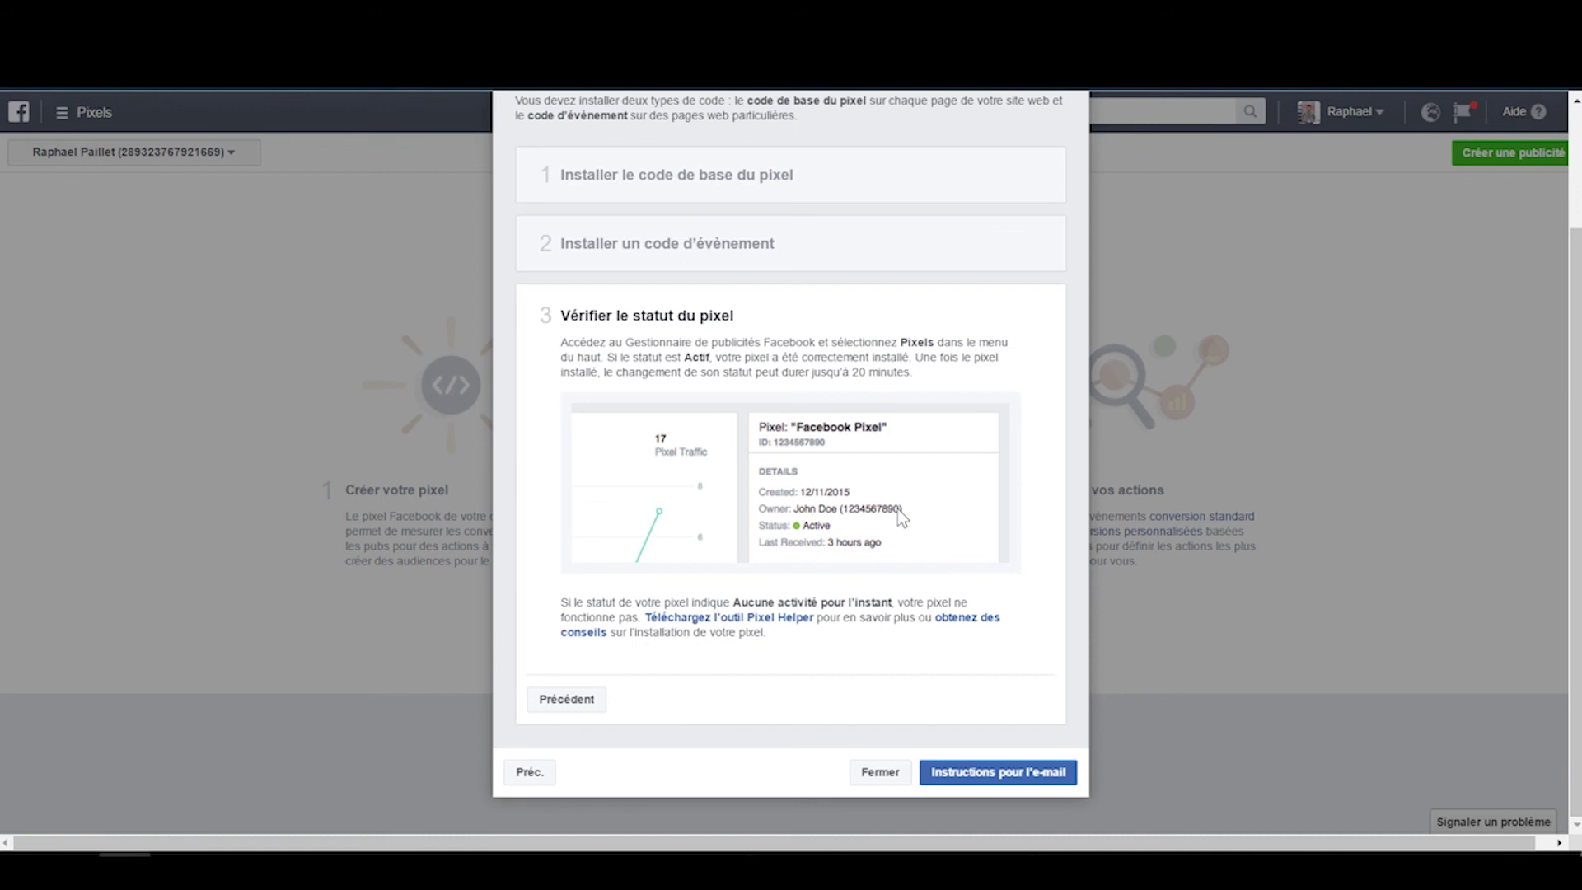
Close the pixel installation instructions and go to the Audiences tool among all the advertising tools
left_click(880, 772)
left_click(62, 112)
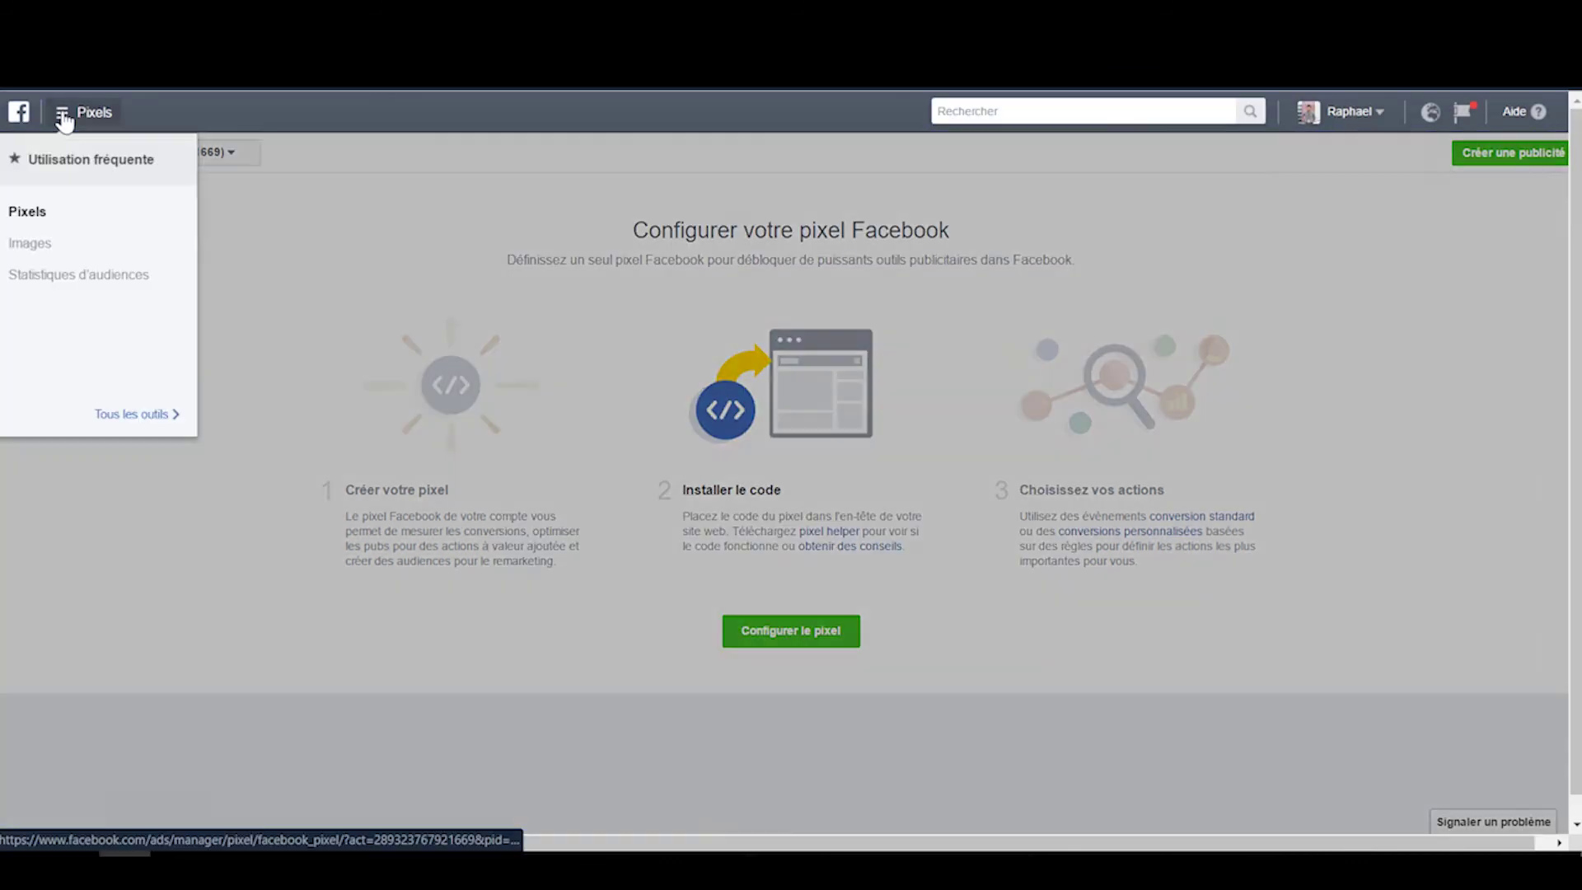
mouse_move(136, 415)
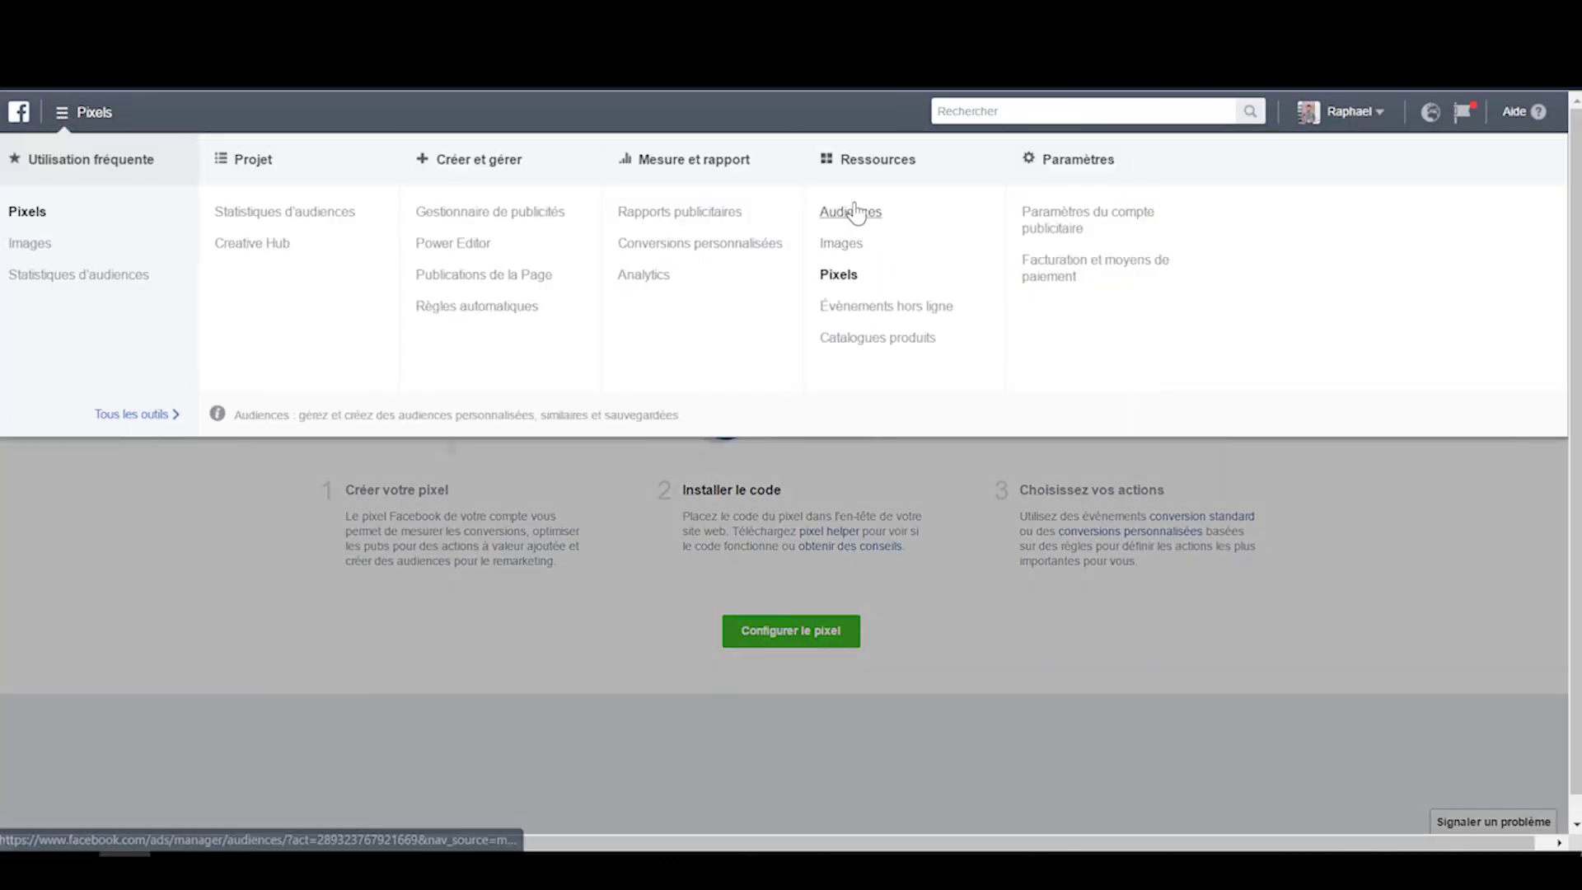
left_click(880, 219)
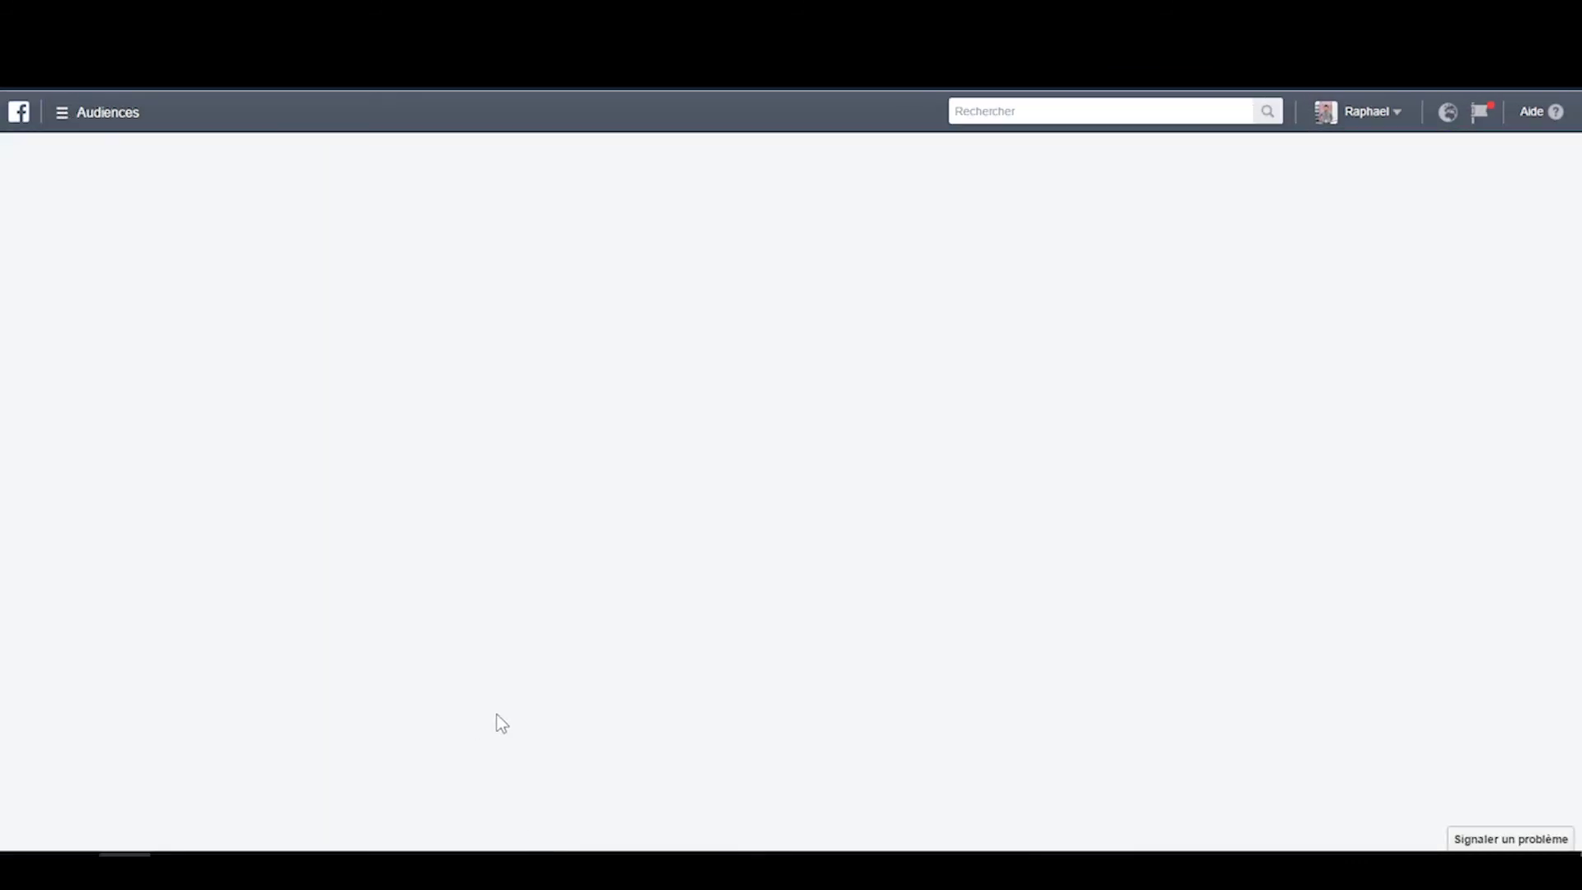